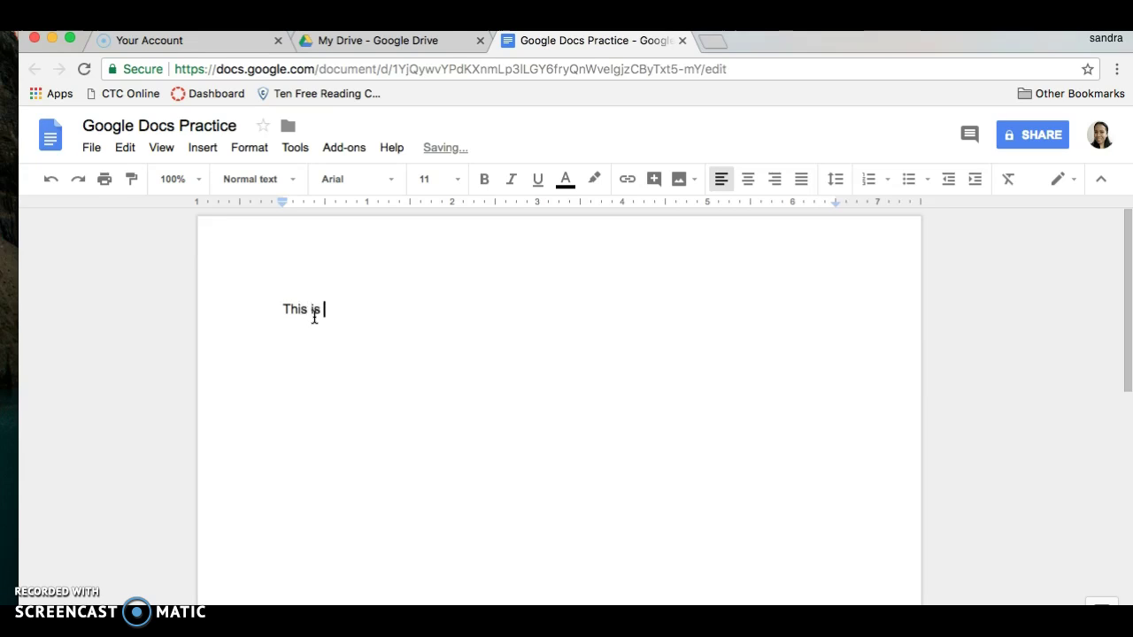
Write "This is a title.", "This is subtitle." and "This is a paragraph." as three lines separated by blank lines.
type("is ")
type("a title.  Thi")
type("s is ")
type("subtitle.  This is a")
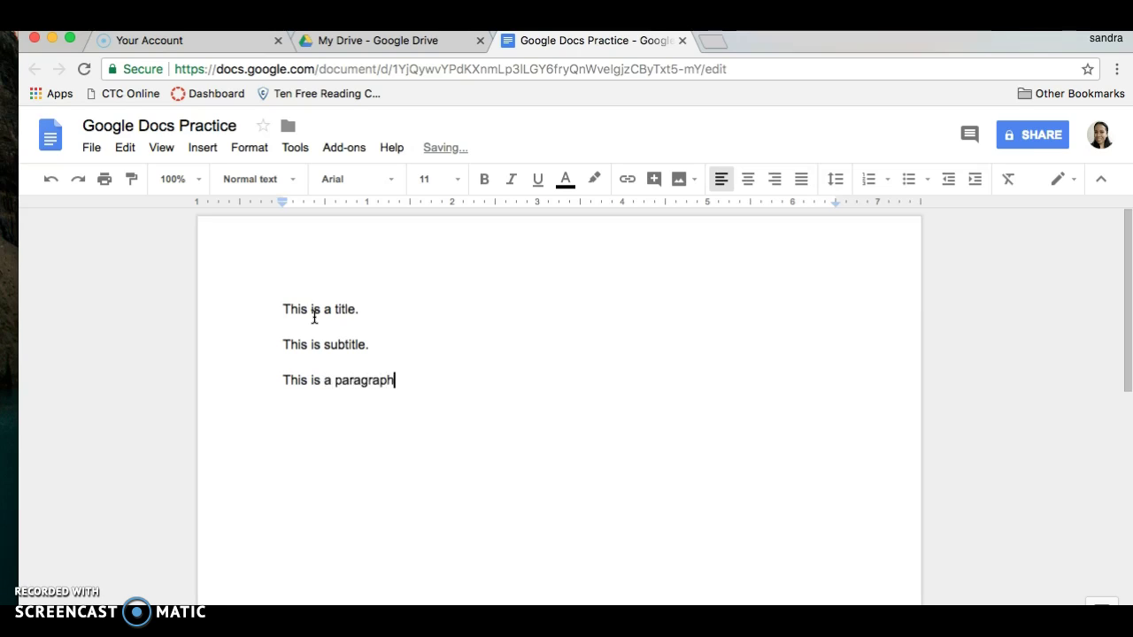
left_click(278, 354)
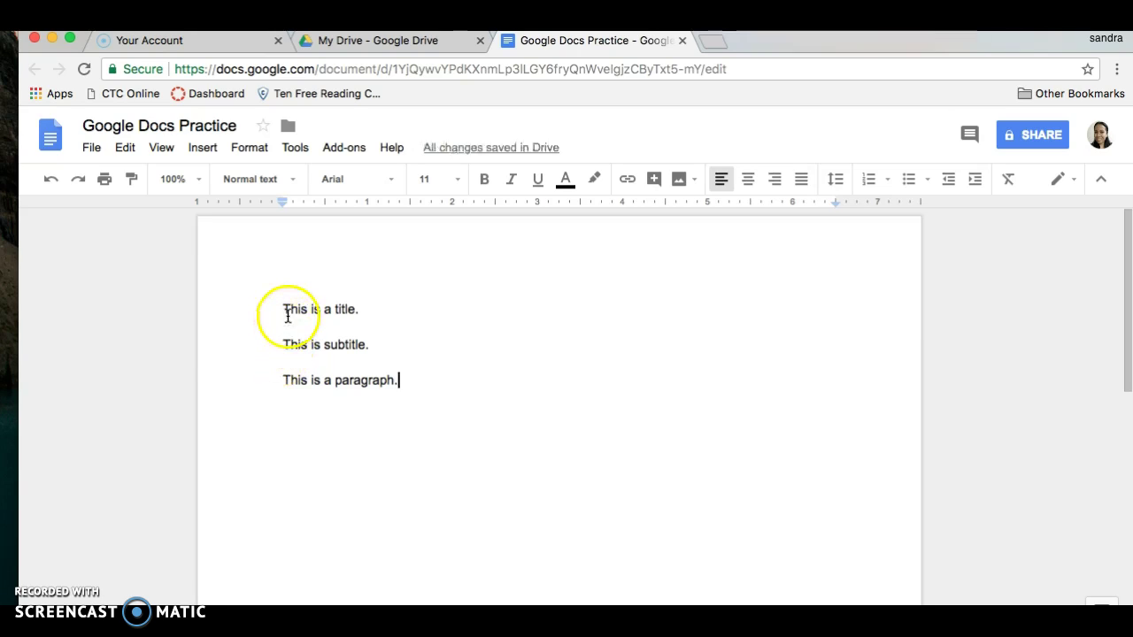
Browse the available fonts and change the title line's font to Merriweather.
left_click_drag(283, 308, 363, 309)
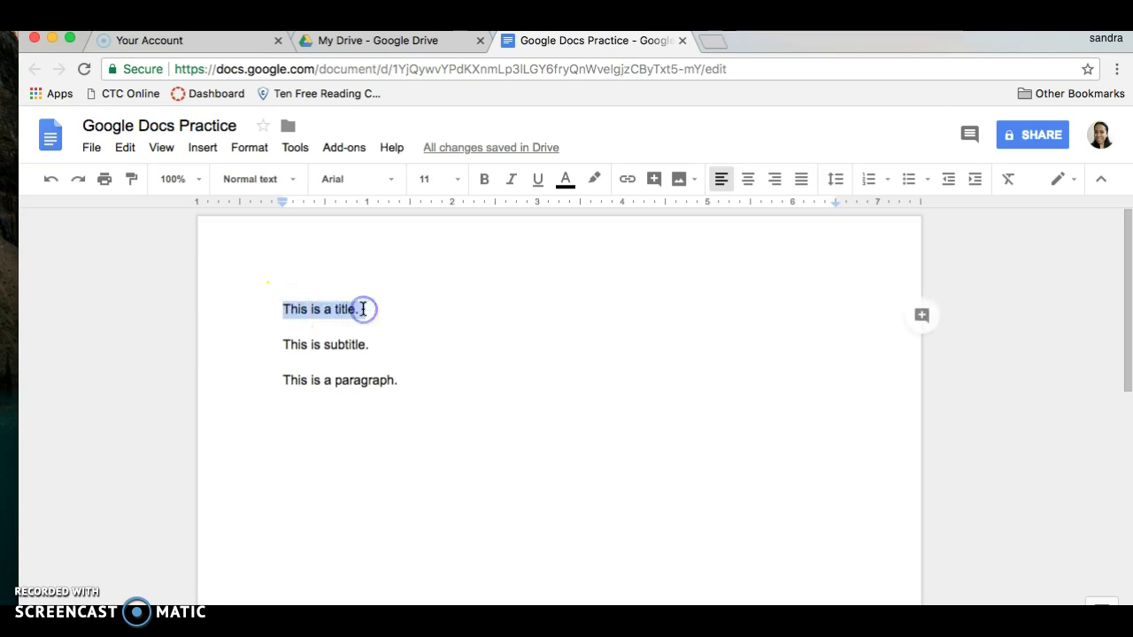
left_click(395, 179)
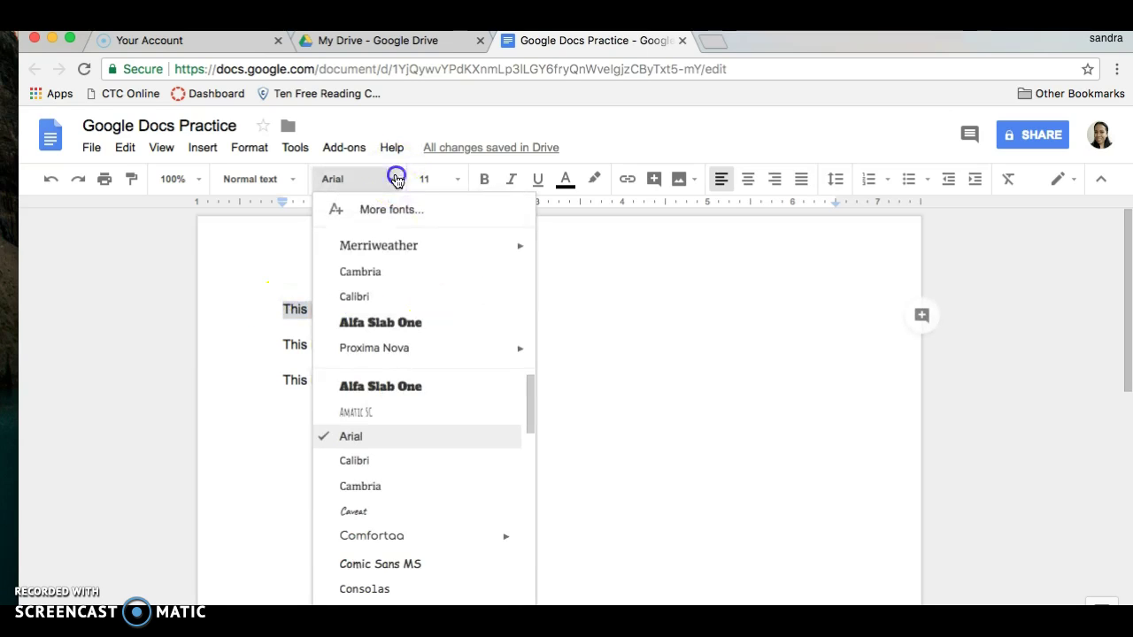
scroll(460, 434, "down", 5)
scroll(464, 447, "down", 3)
scroll(464, 447, "up", 6)
left_click(389, 248)
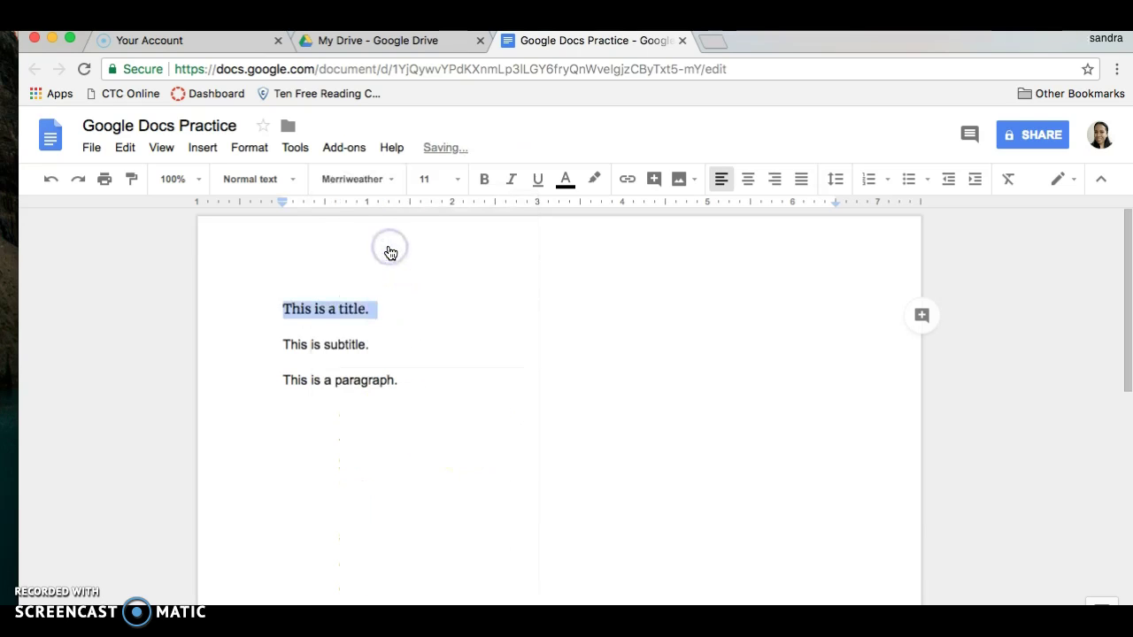
Try font size 96 on the title line and settle on size 24.
left_click(455, 180)
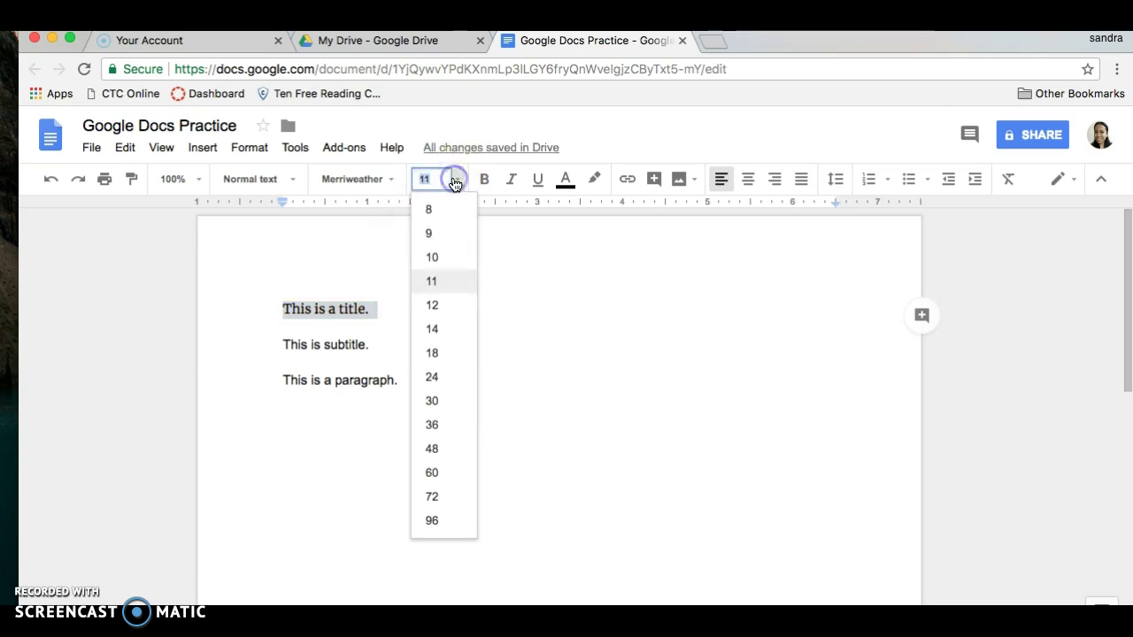
left_click(431, 522)
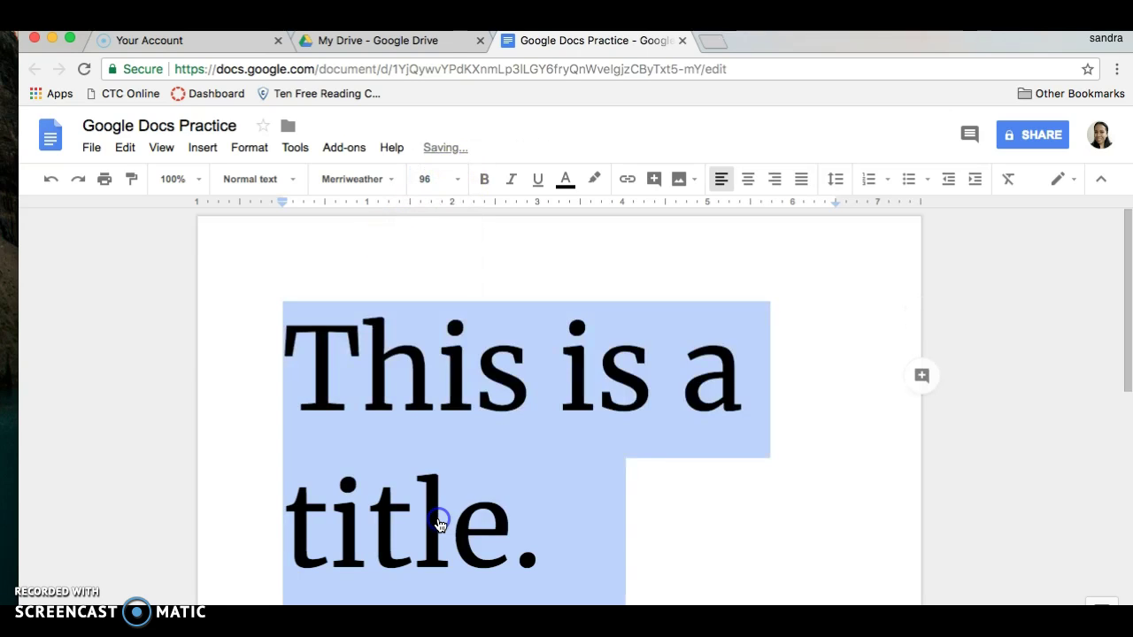
left_click(456, 181)
left_click(437, 374)
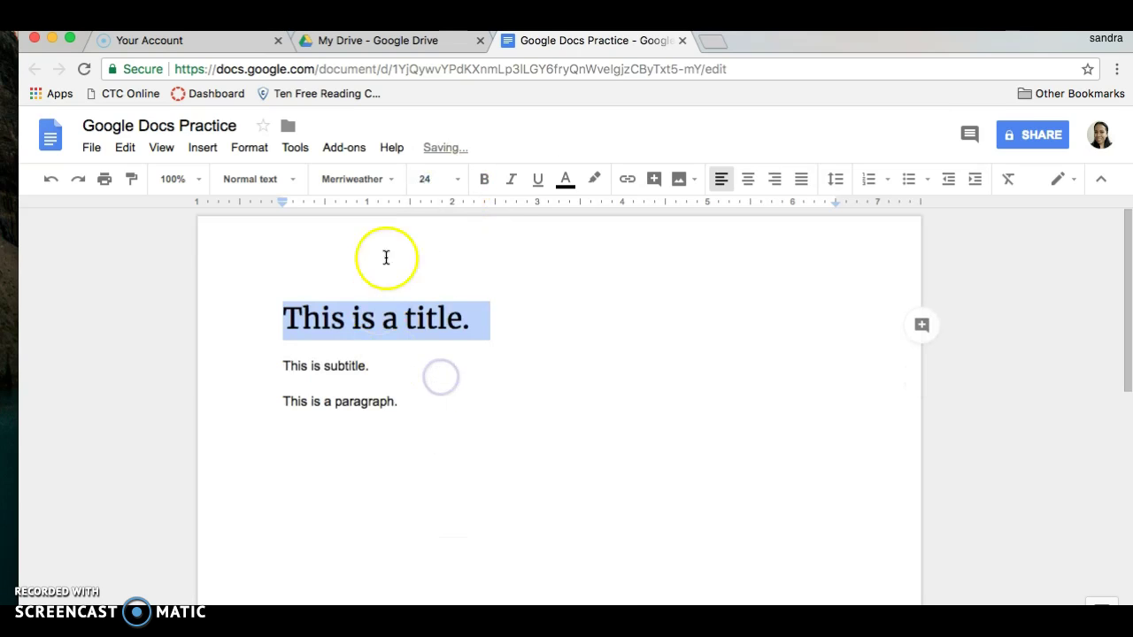
Format the title line as bold, italic and underlined.
left_click(484, 184)
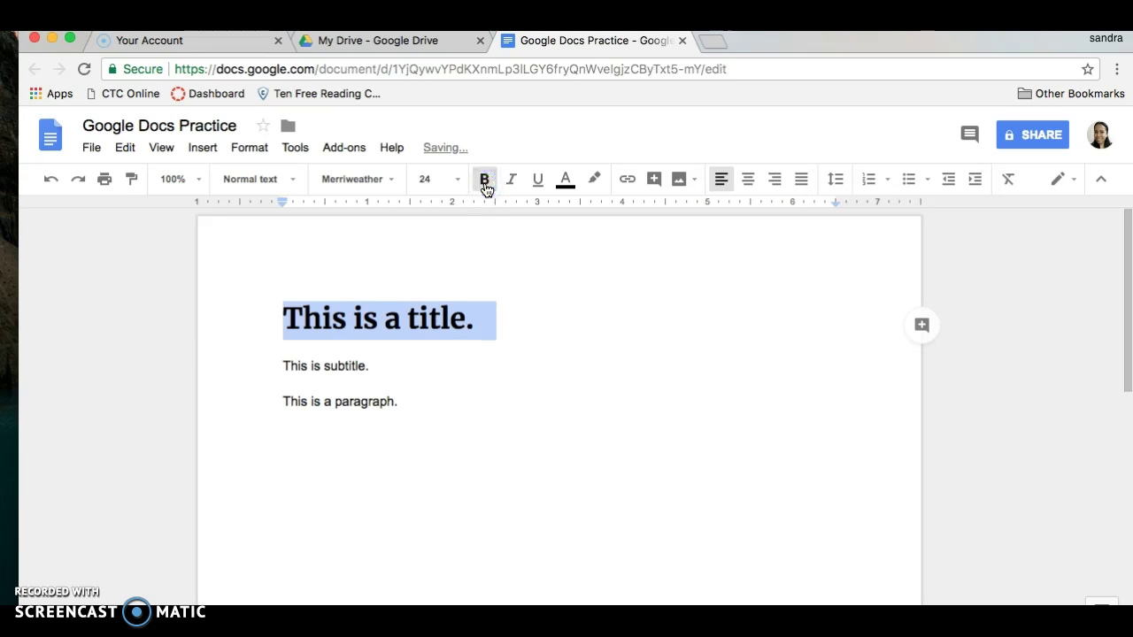
left_click(485, 182)
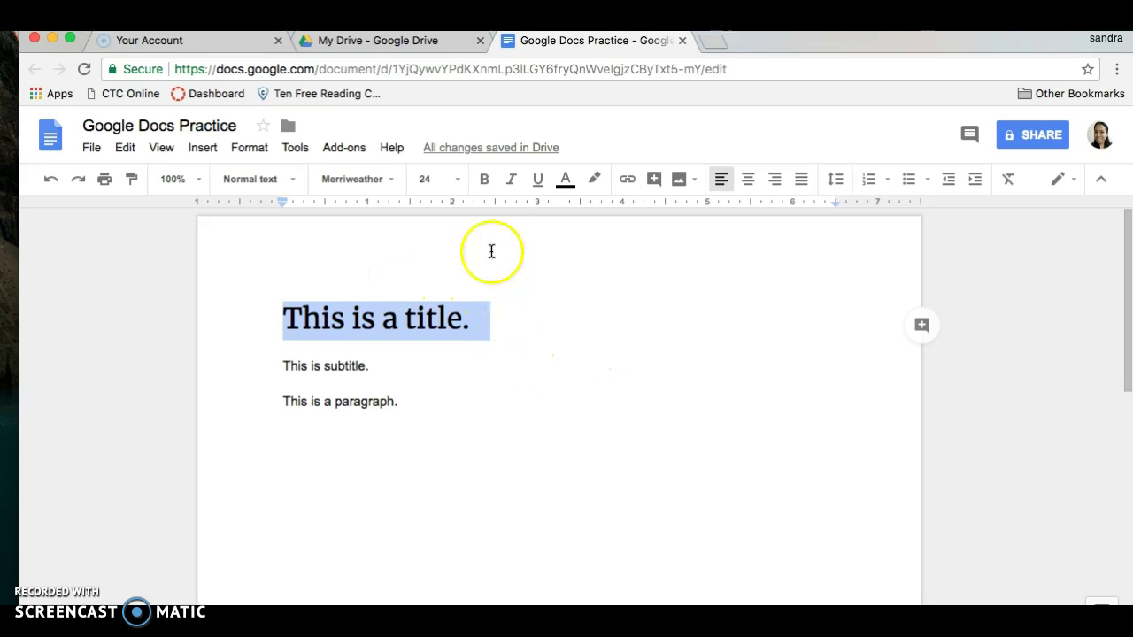
left_click(487, 179)
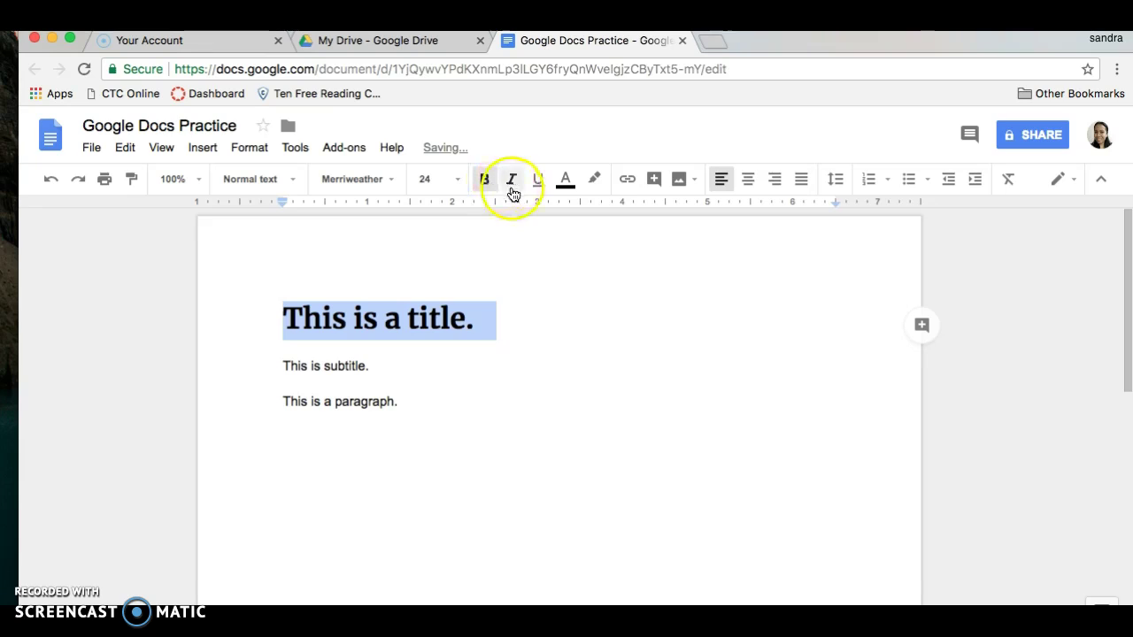
left_click(512, 182)
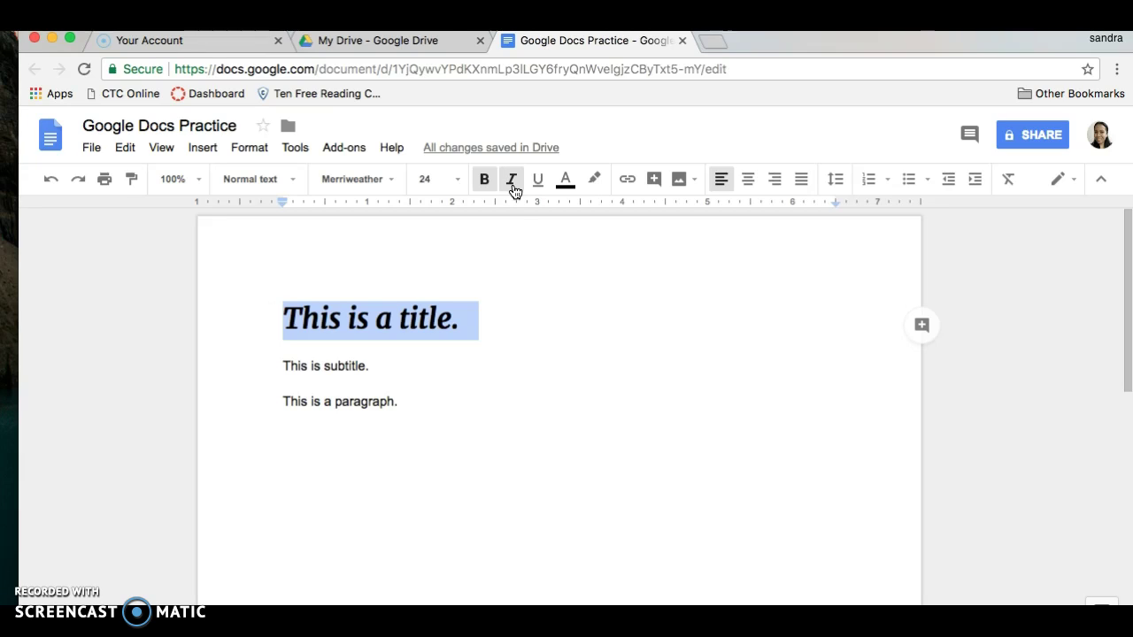
left_click(536, 184)
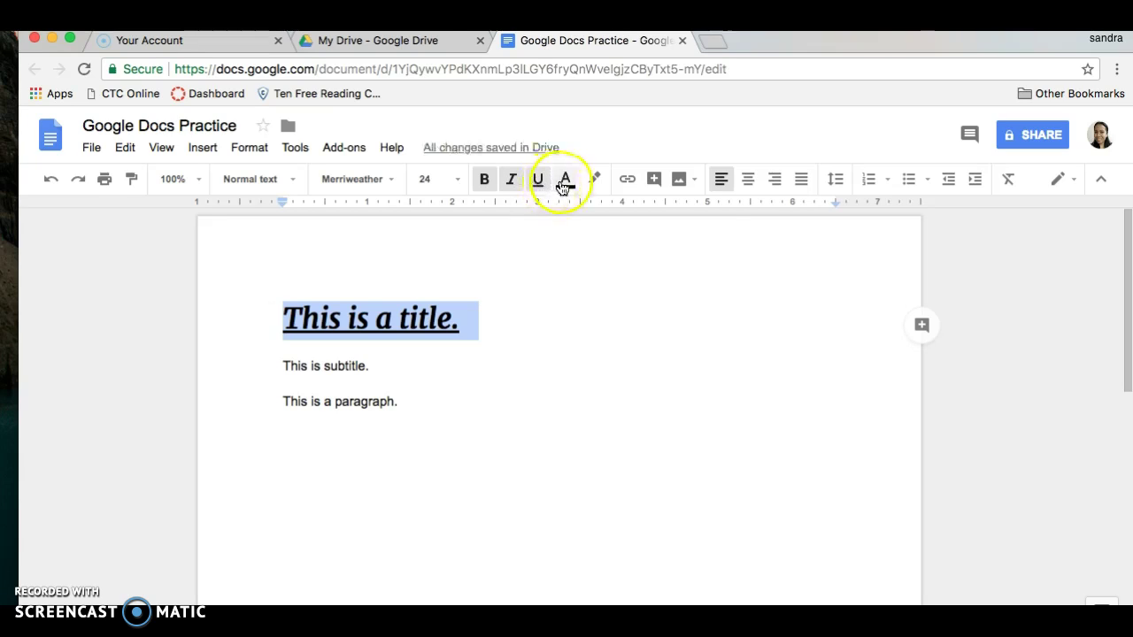
Colour the title text magenta and give it a blue highlight.
left_click(563, 183)
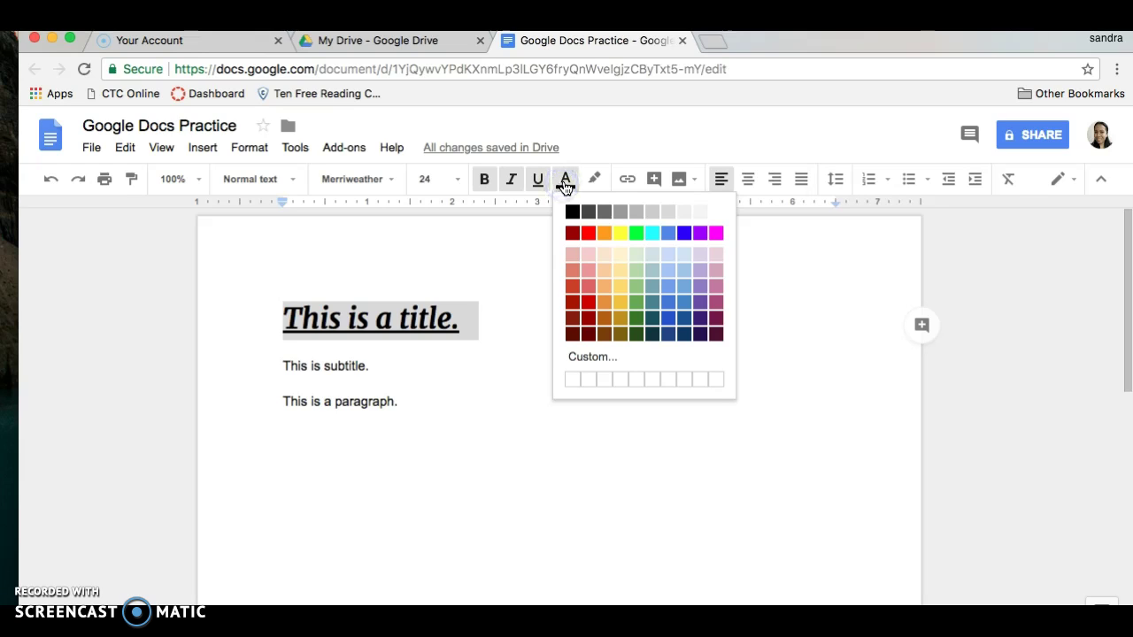
left_click(718, 235)
left_click(594, 179)
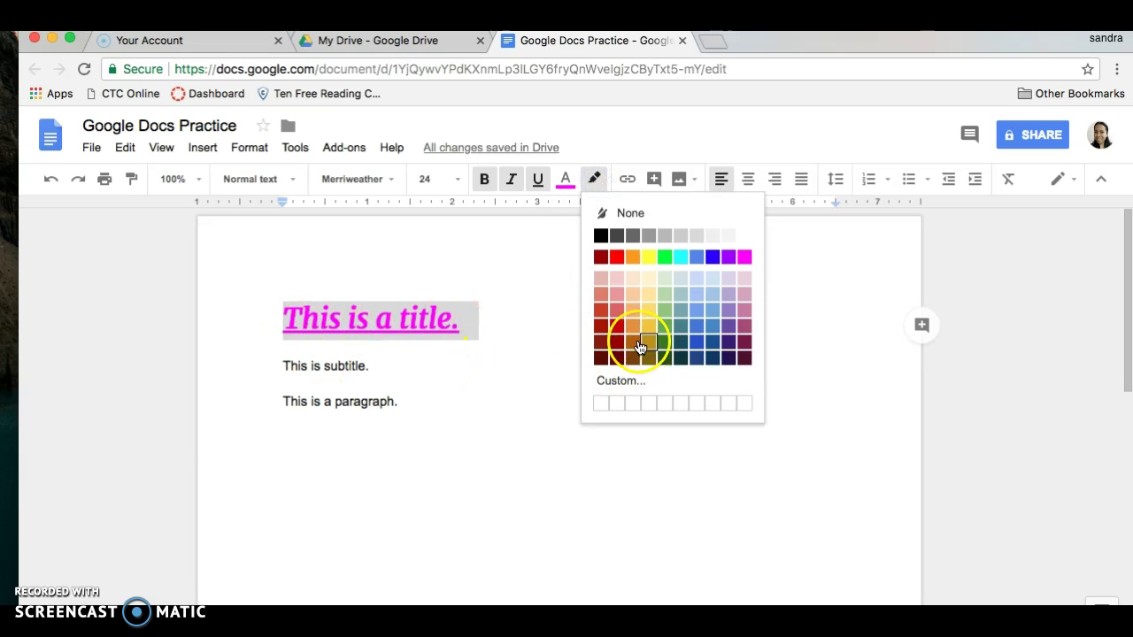
left_click(707, 323)
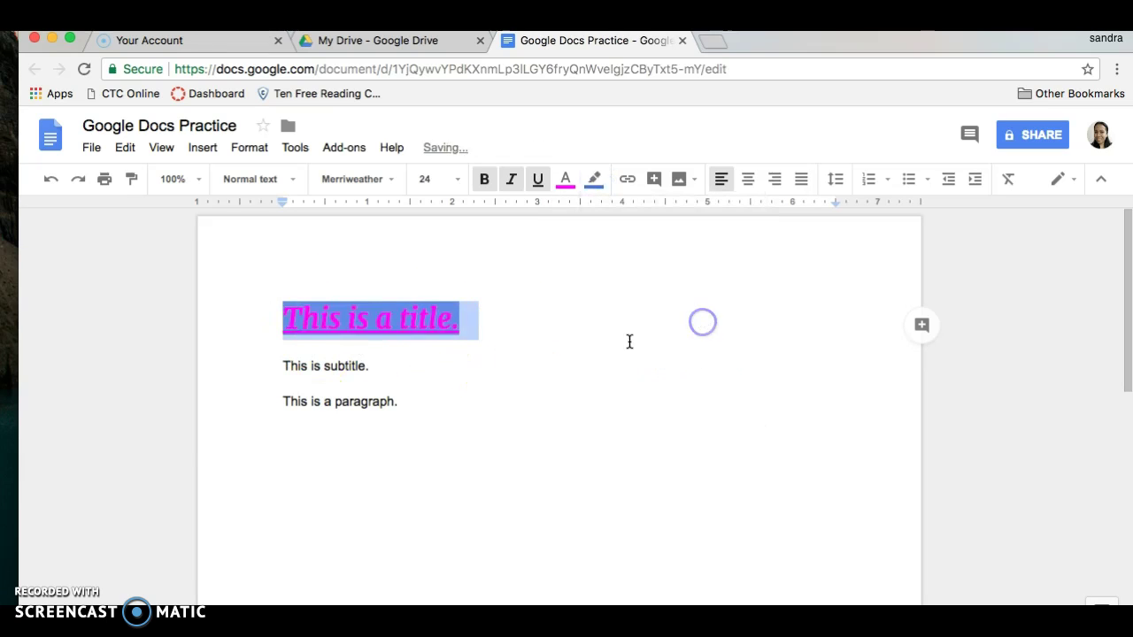
left_click(473, 359)
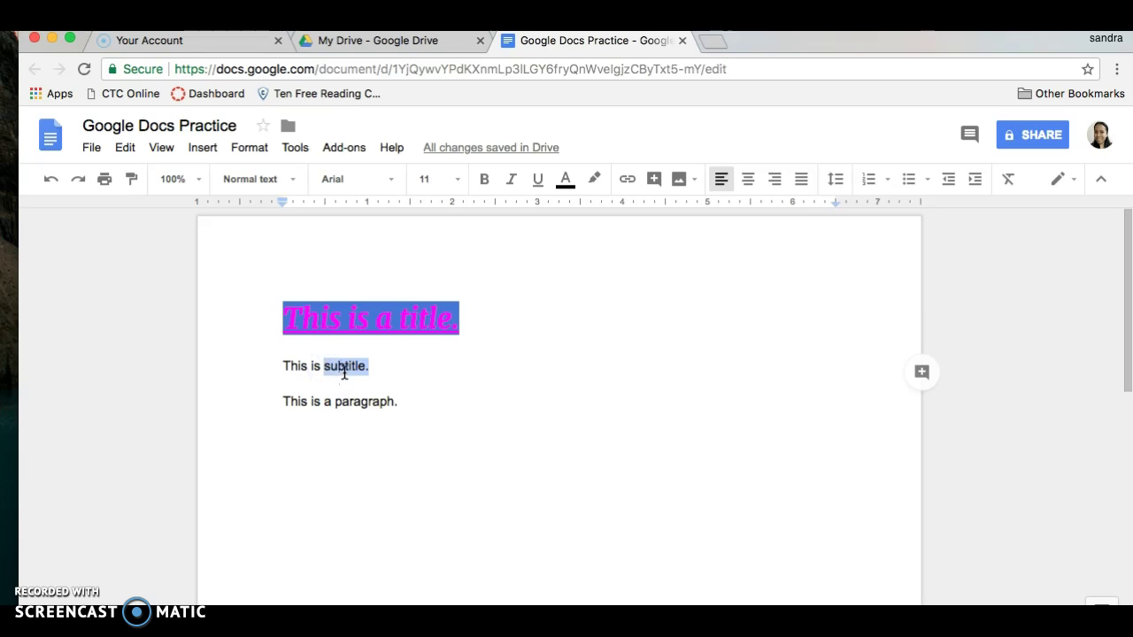
Set the word "subtitle." in the second line to Merriweather at size 24.
left_click(390, 179)
left_click(366, 245)
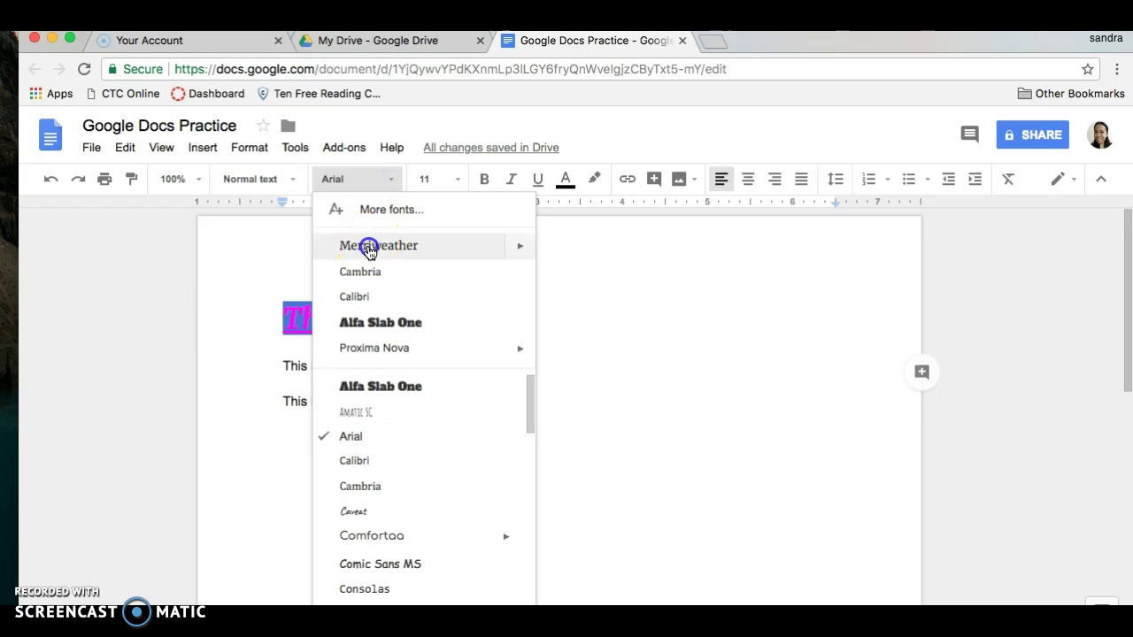
left_click(456, 181)
left_click(442, 377)
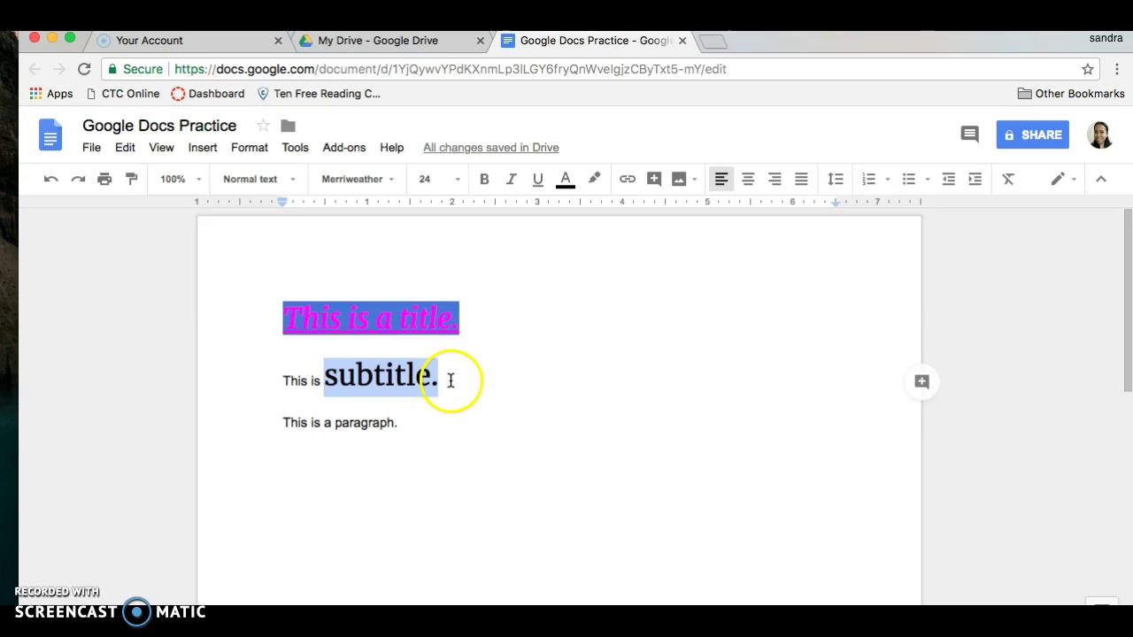
Make the word "subtitle." bold, italic and underlined.
left_click(484, 179)
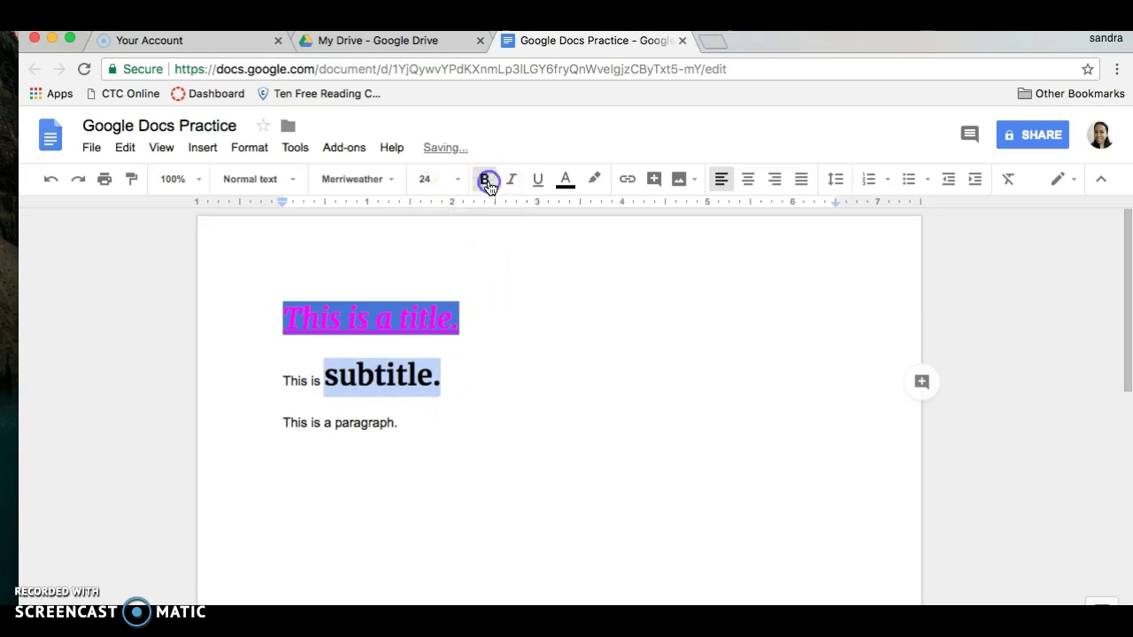
left_click(511, 181)
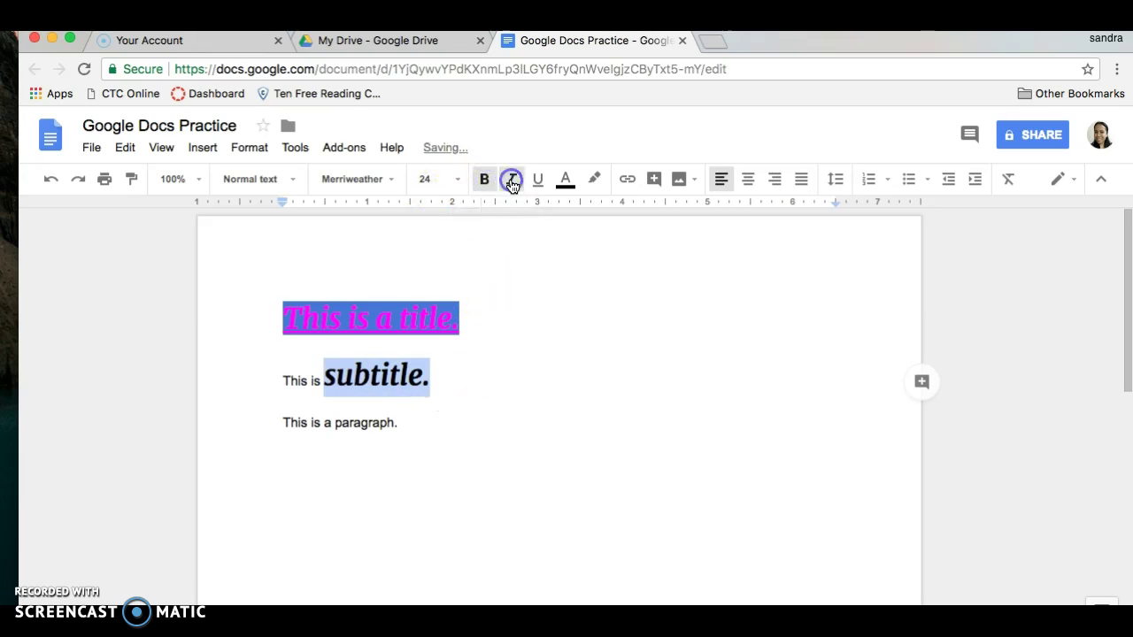
left_click(537, 181)
Colour the word "subtitle." dark red and give it a light yellow highlight.
left_click(576, 189)
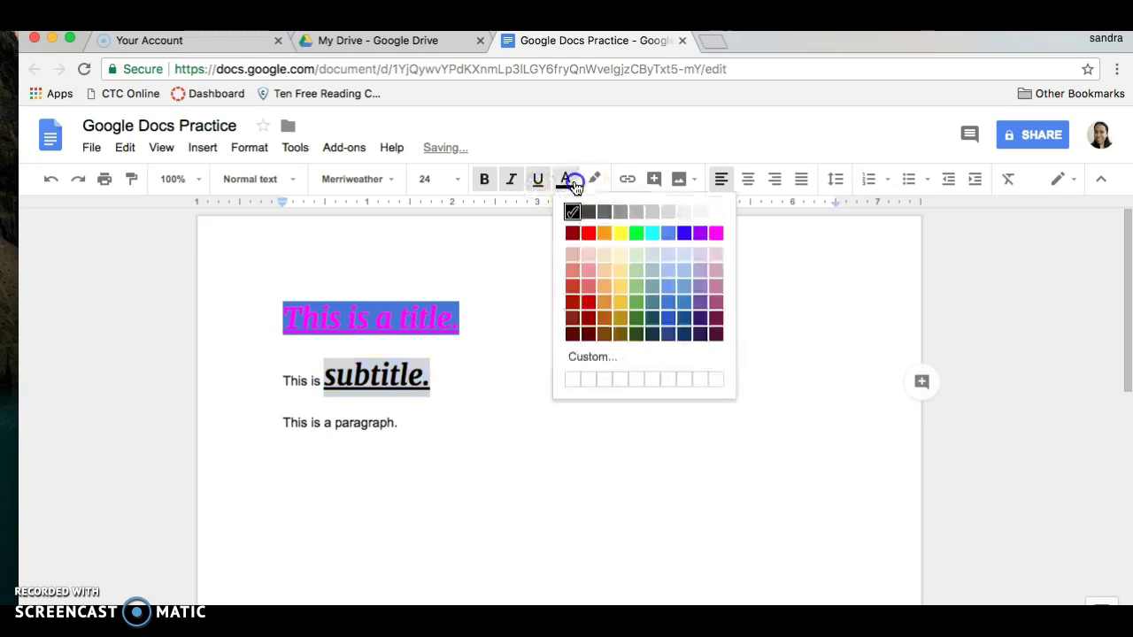
left_click(590, 302)
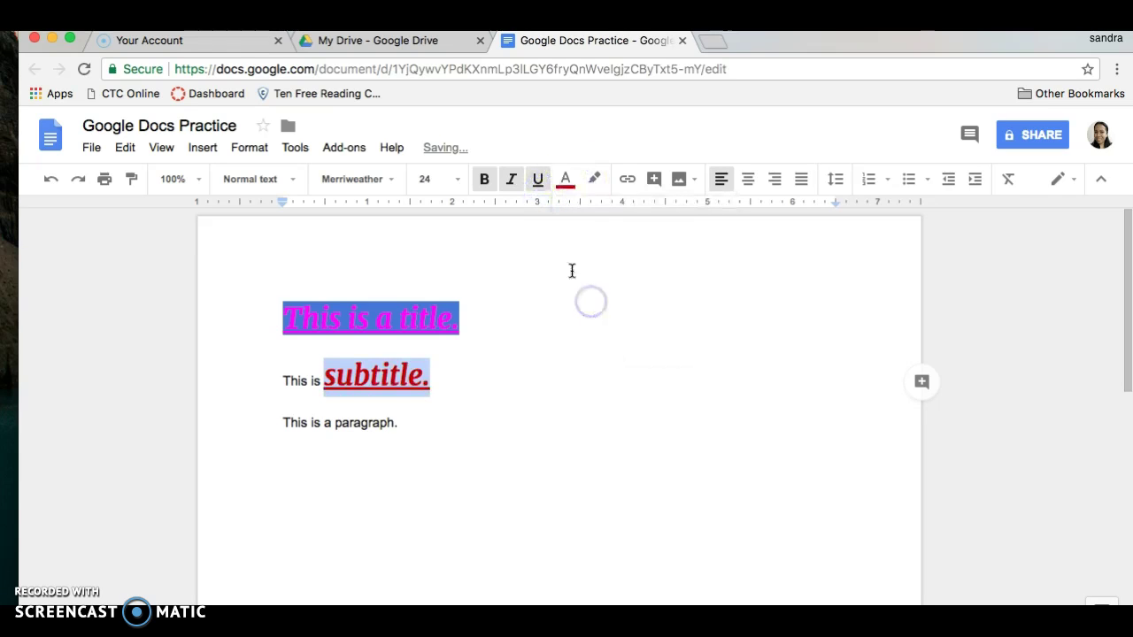
left_click(594, 179)
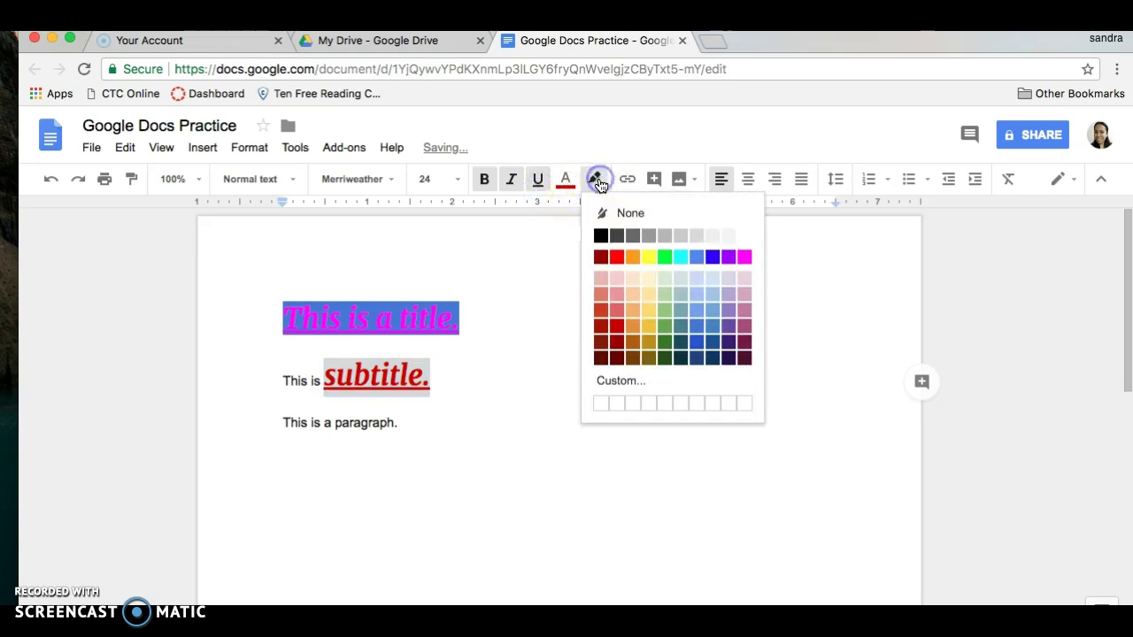
left_click(649, 281)
left_click(458, 386)
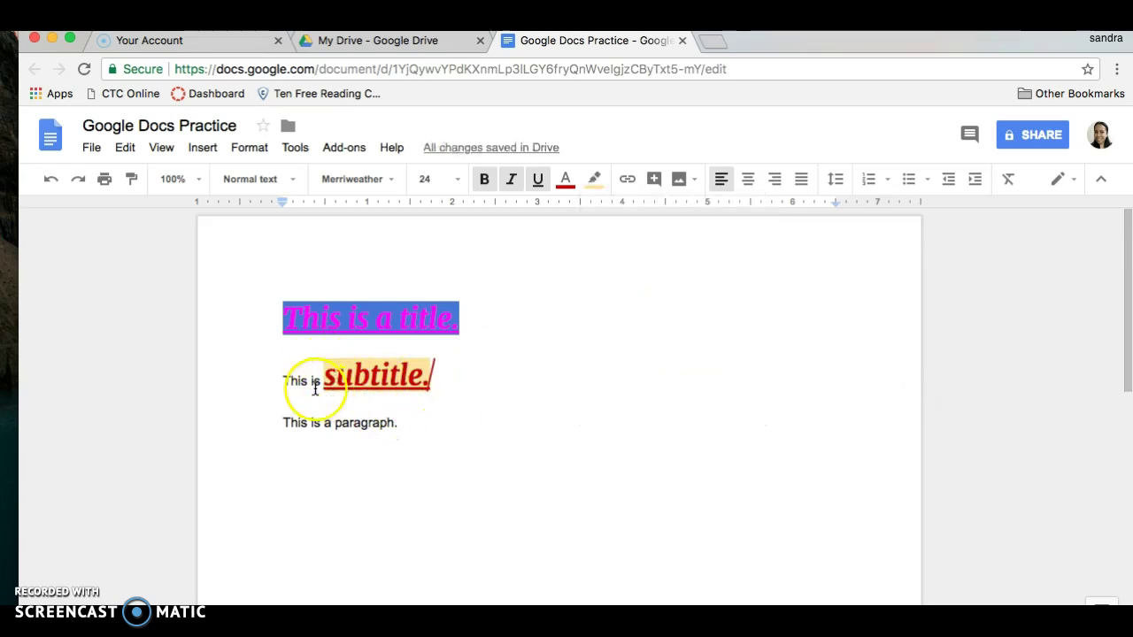
Undo the light yellow highlight on "subtitle." and redo it.
left_click(45, 182)
left_click(436, 388)
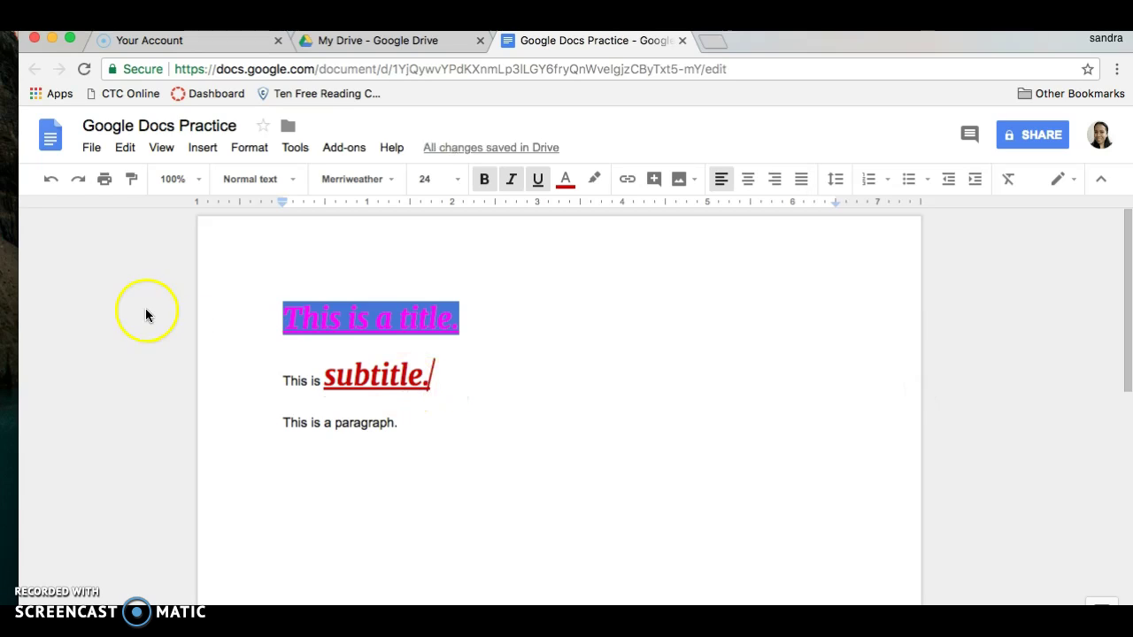
left_click(79, 179)
left_click(450, 376)
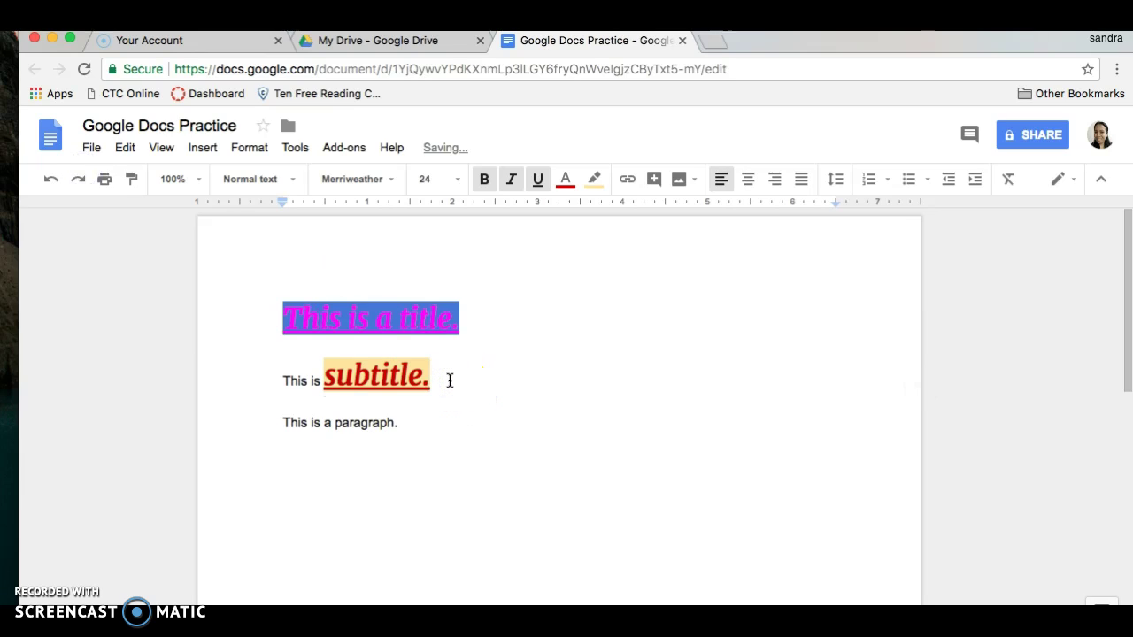
Centre the title line and change its highlight colour to light green.
left_click_drag(270, 324, 472, 318)
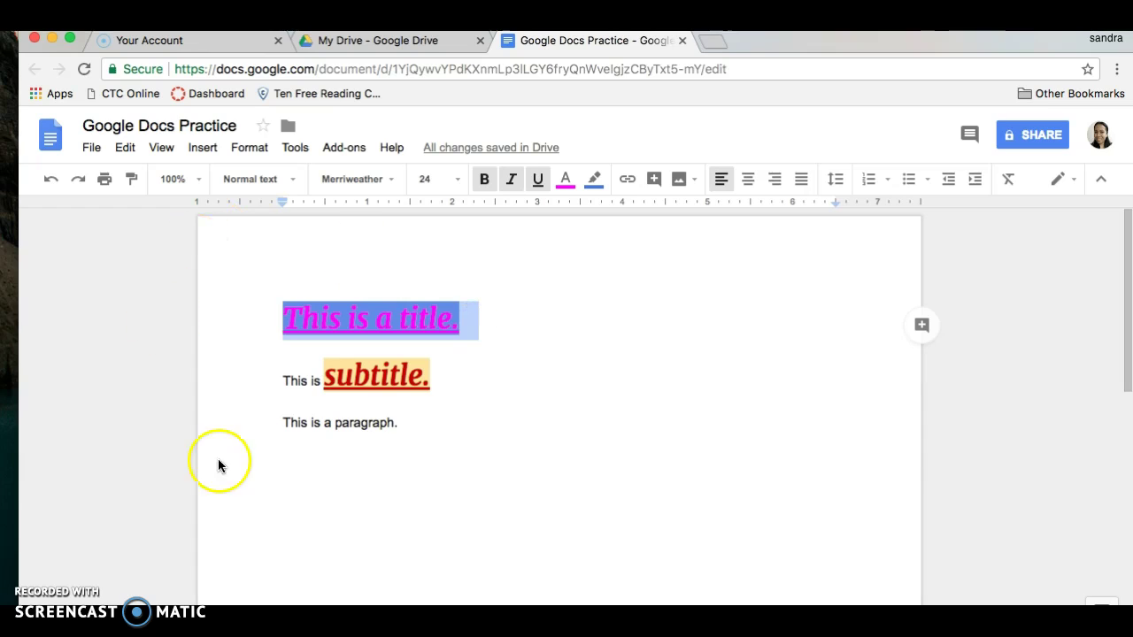
left_click(748, 181)
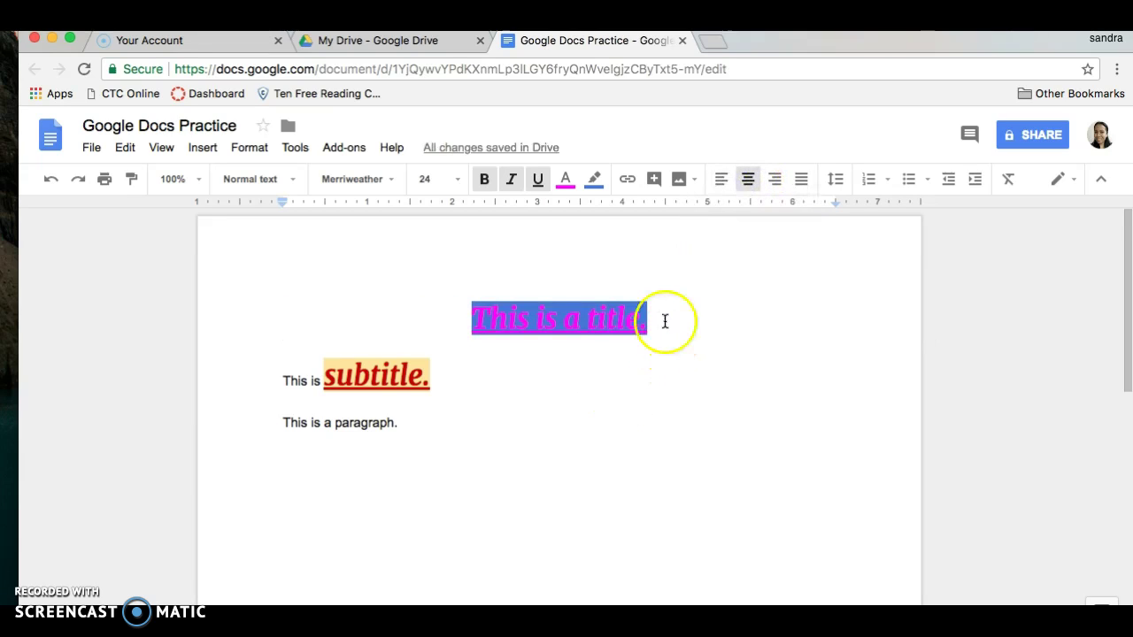
left_click_drag(660, 319, 469, 316)
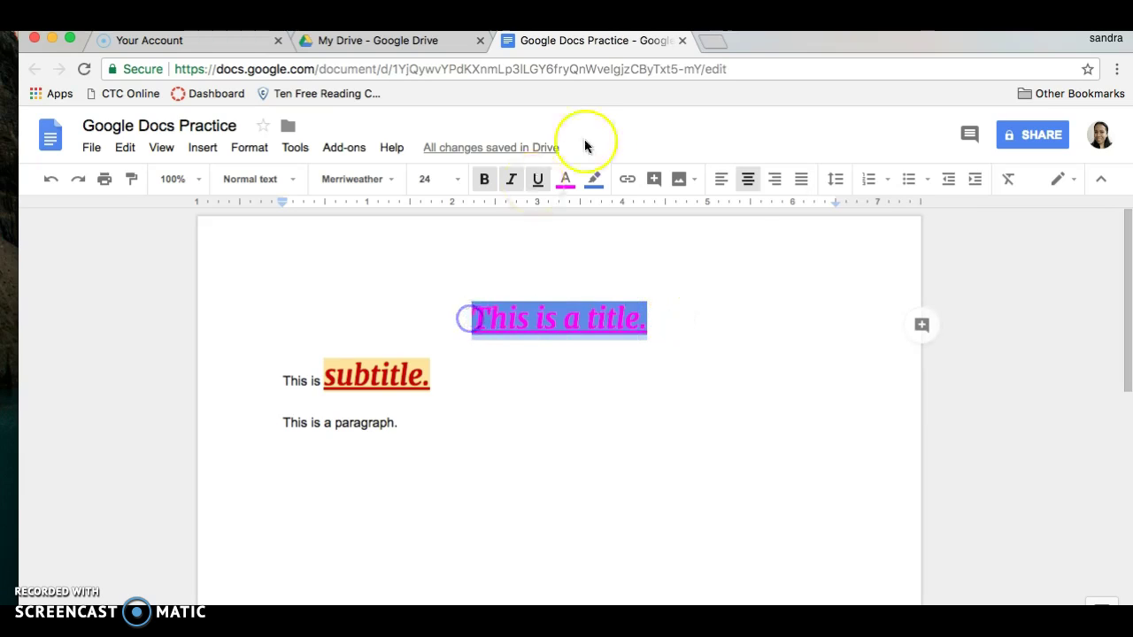
left_click(595, 180)
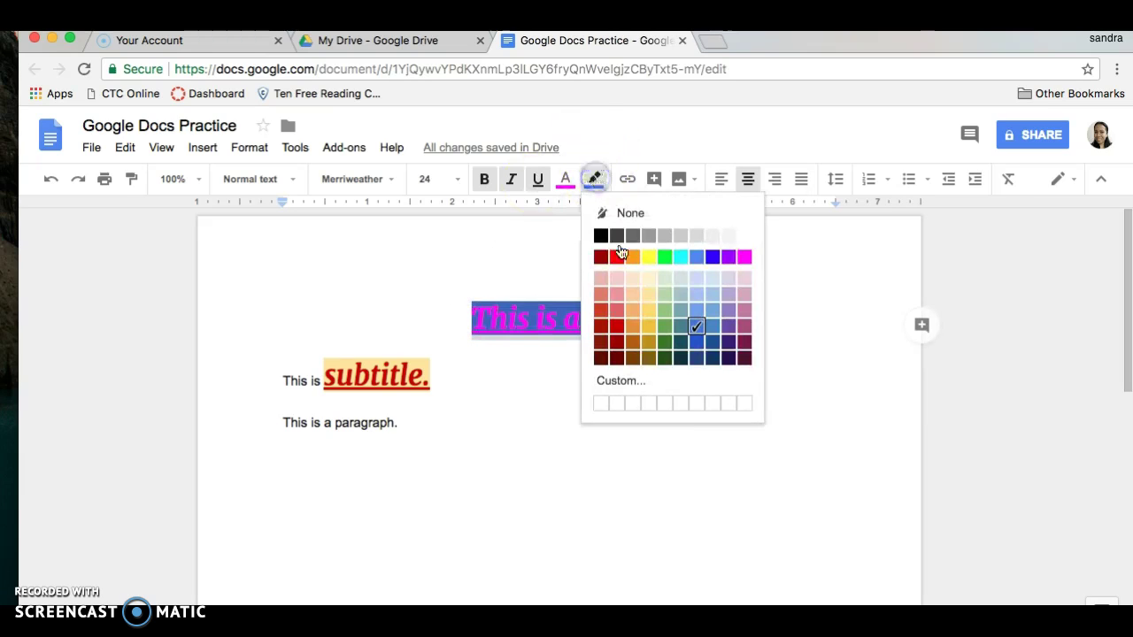
left_click(664, 315)
left_click(672, 346)
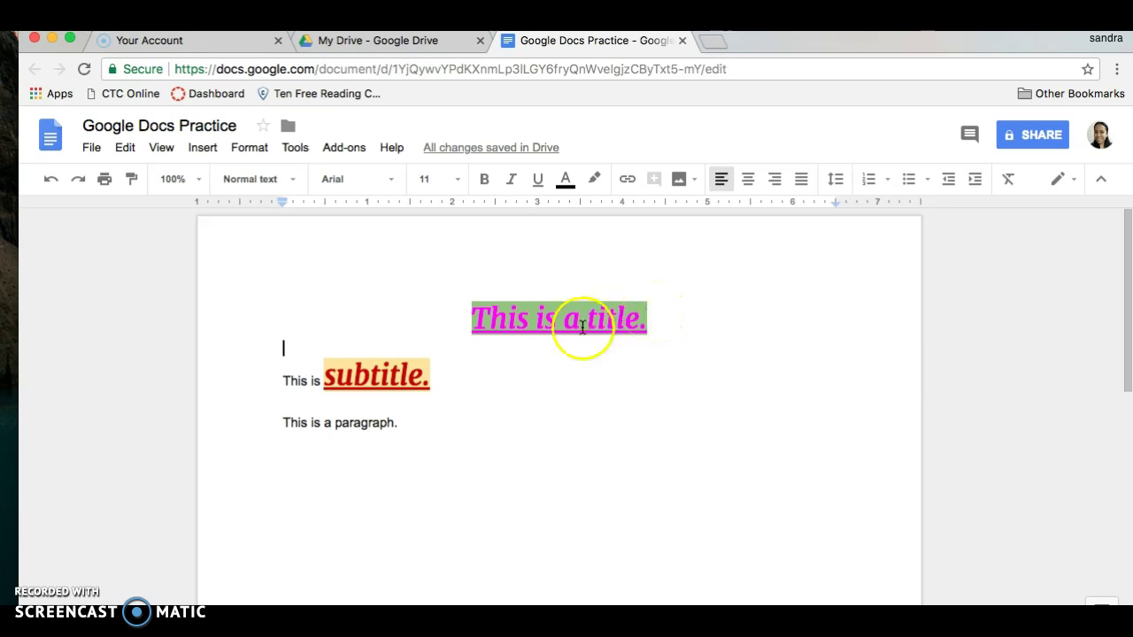
Try centre alignment on the subtitle line and switch it to right alignment.
left_click_drag(430, 379, 295, 382)
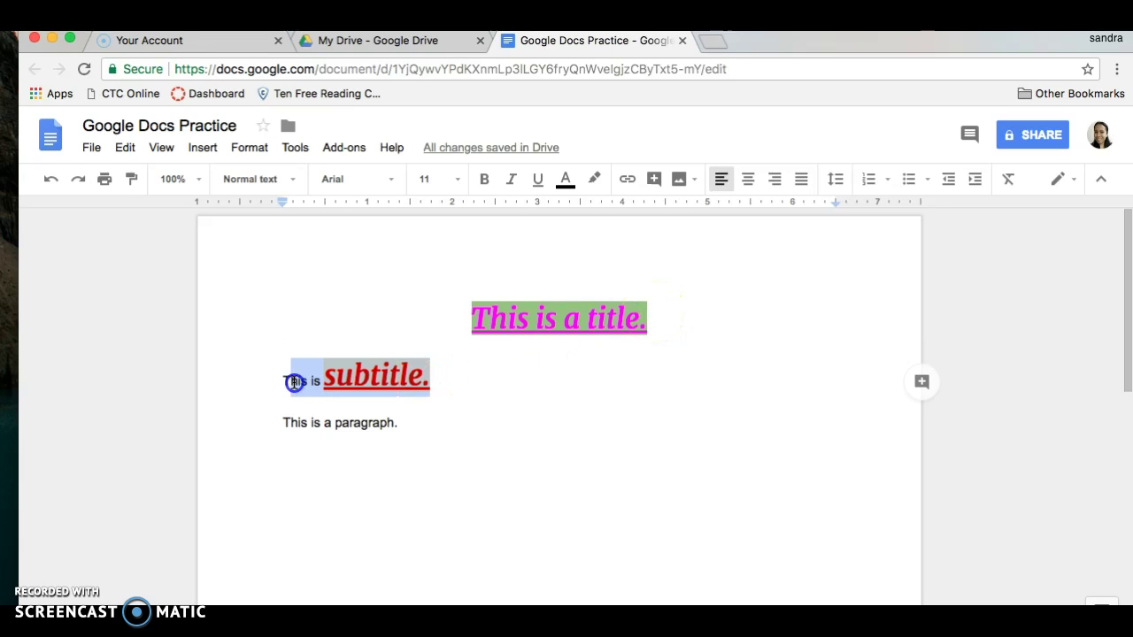
left_click(748, 180)
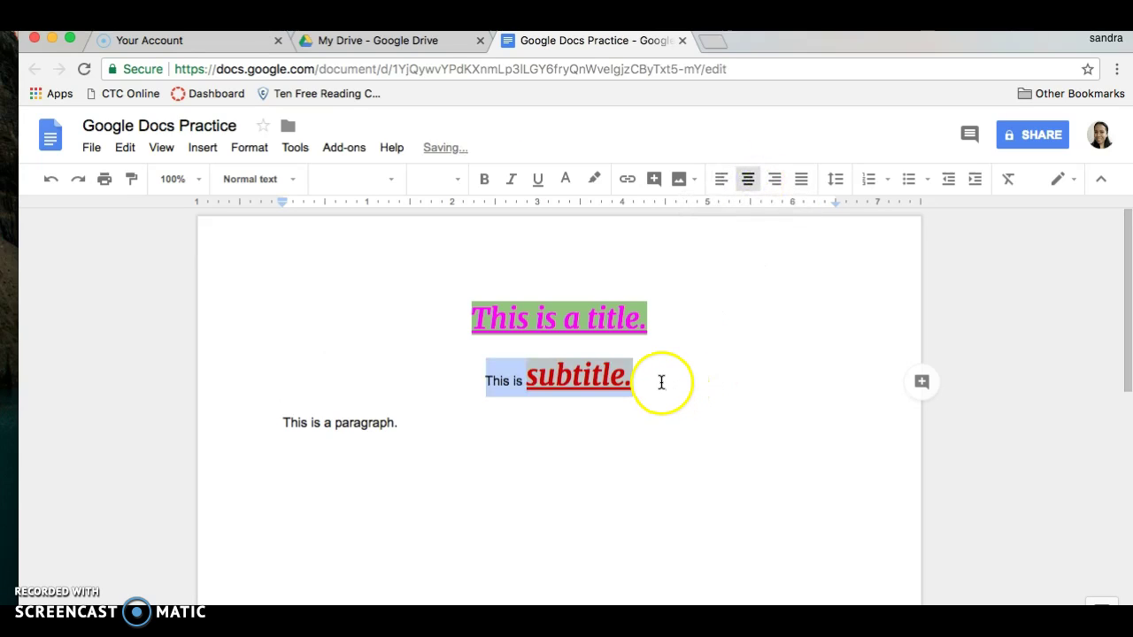
left_click(777, 185)
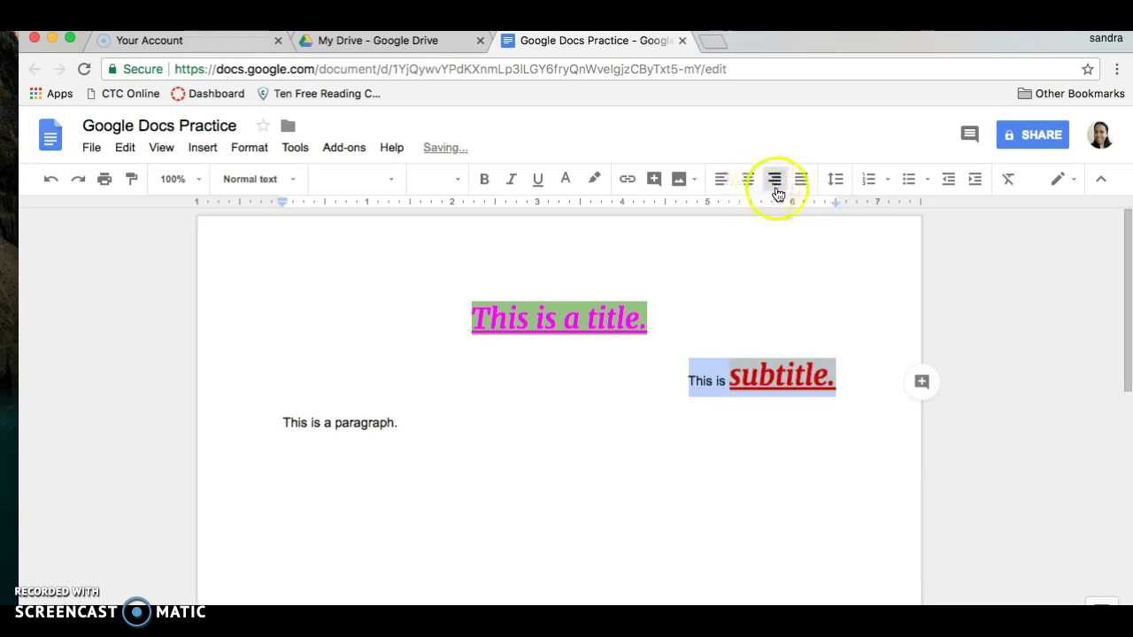
Try justified alignment on the subtitle line, and switch the line to centre alignment.
left_click(801, 183)
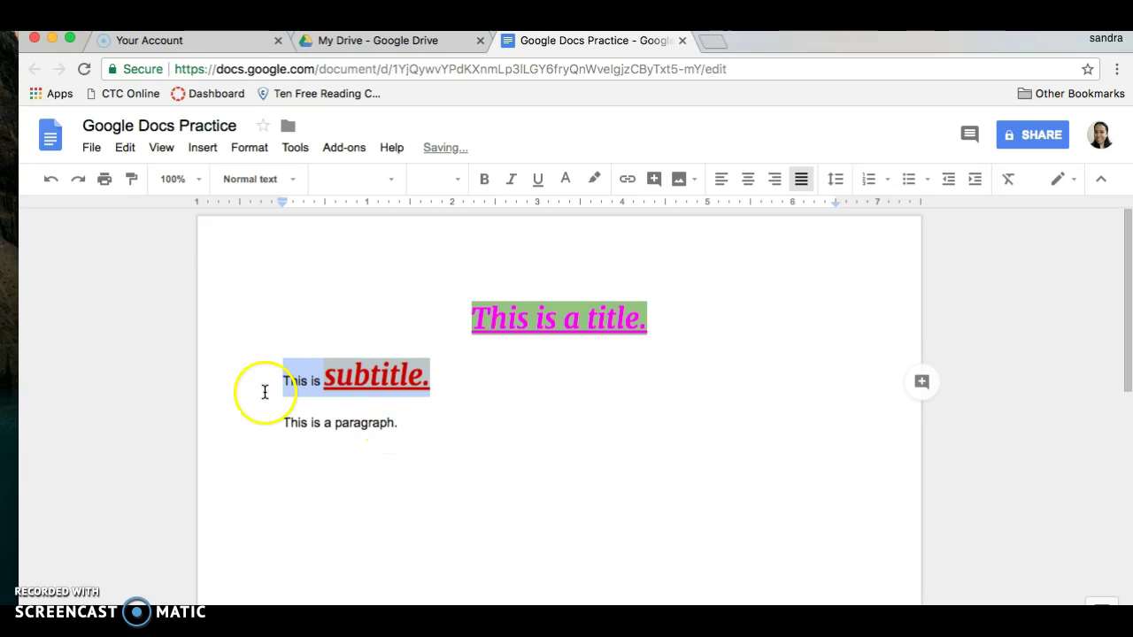
left_click(748, 184)
left_click(670, 380)
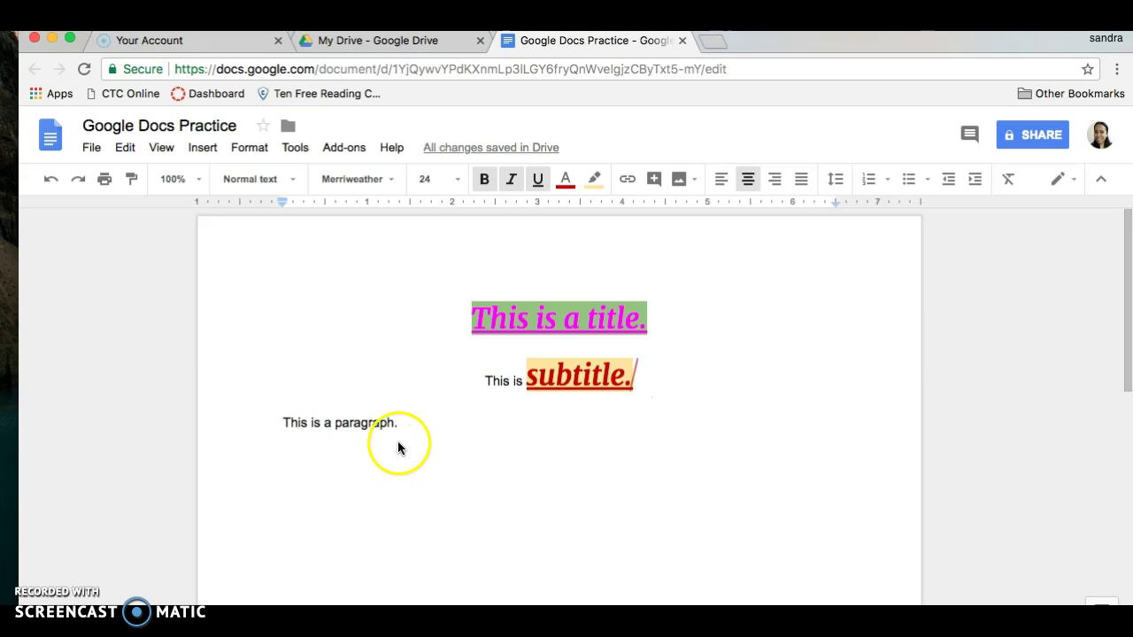
Indent the start of "This is a paragraph." by one tab stop, and undo and redo the indent.
left_click(284, 422)
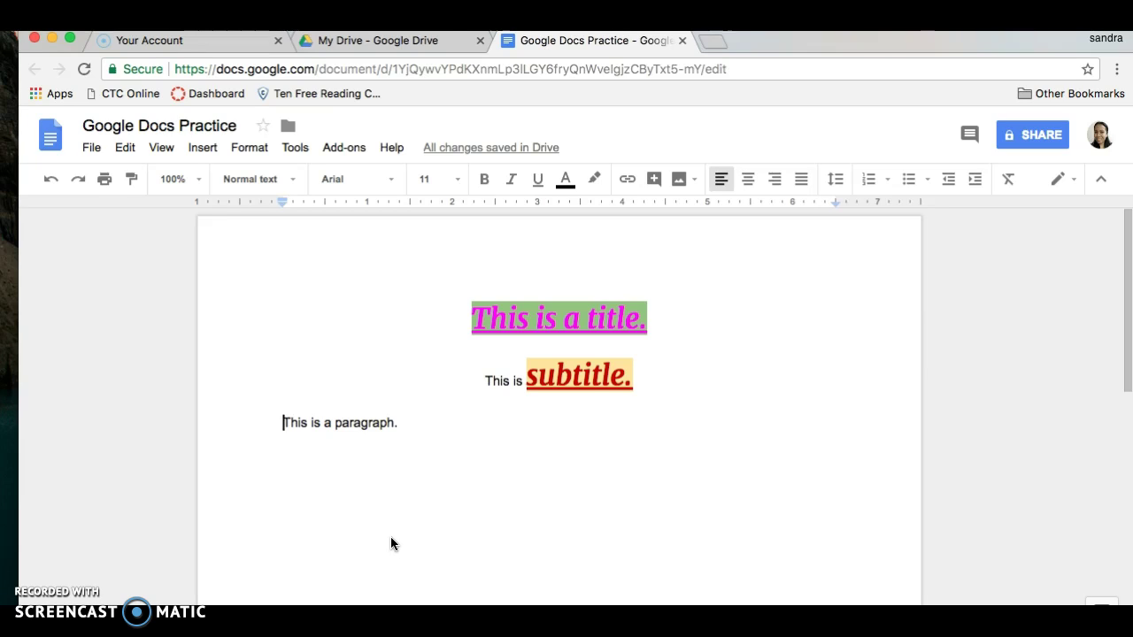
left_click(290, 412)
key("Tab")
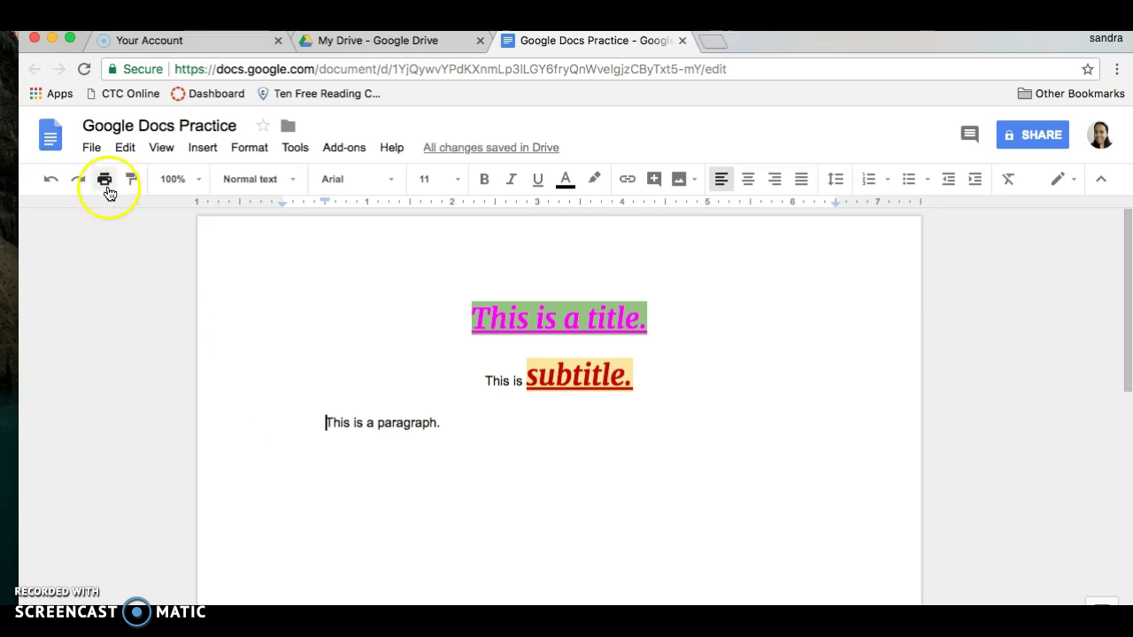
left_click(51, 180)
left_click(78, 180)
Add a long run of filler text such as "ahiahaihaiahi" after "This is a paragraph." and delete it again.
left_click(468, 416)
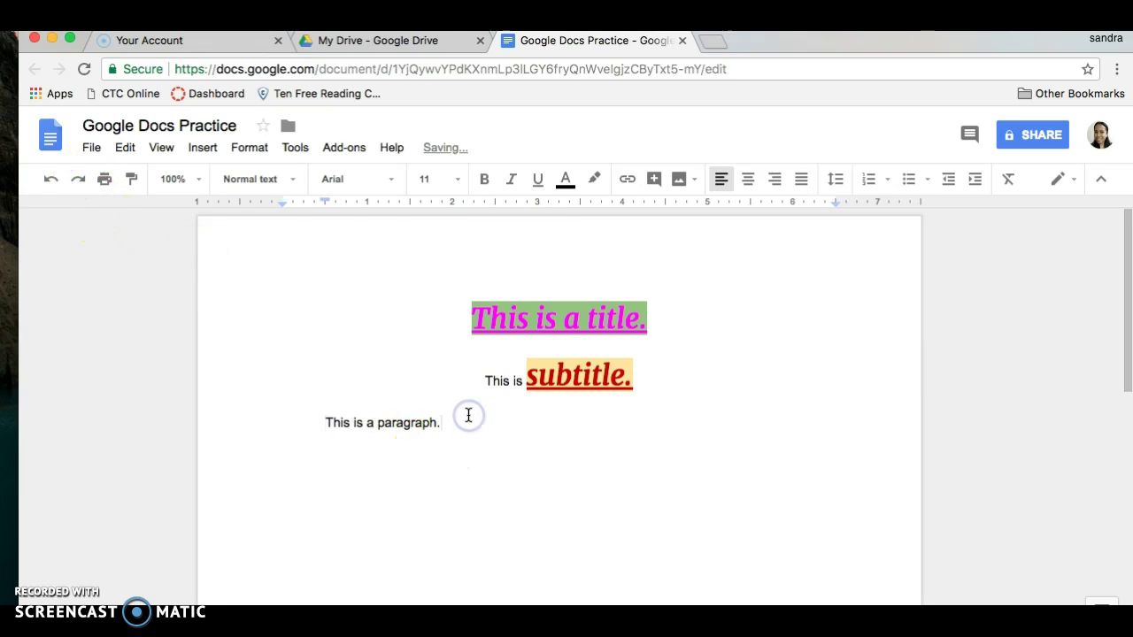
type("ahiahaihaiahi")
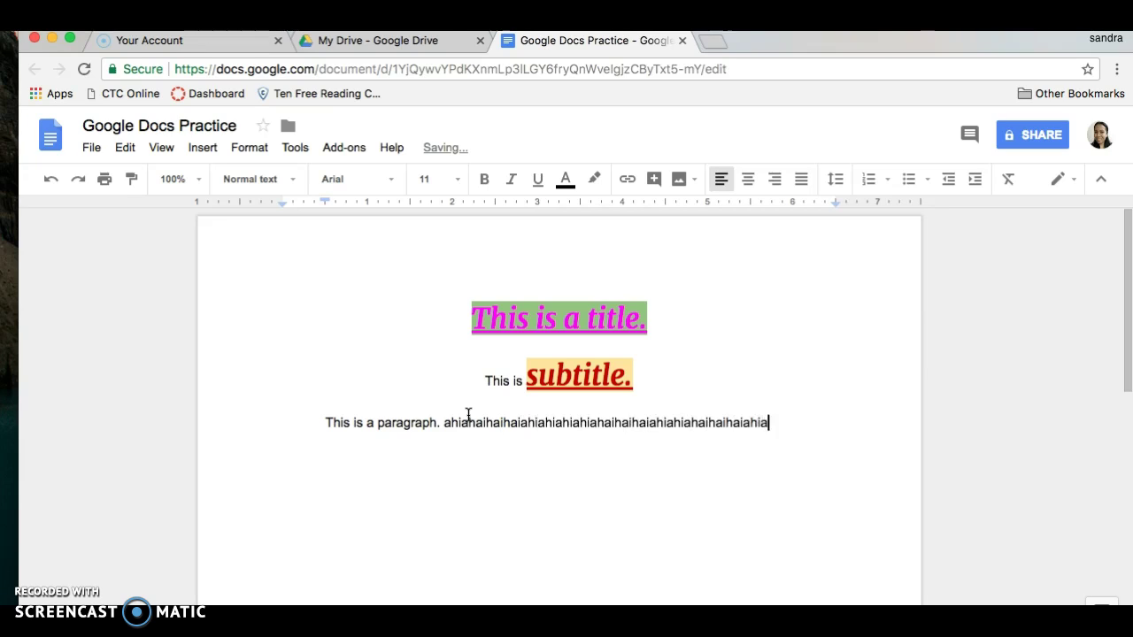
type("ahiahiahiahaihaihaiahiahiahai")
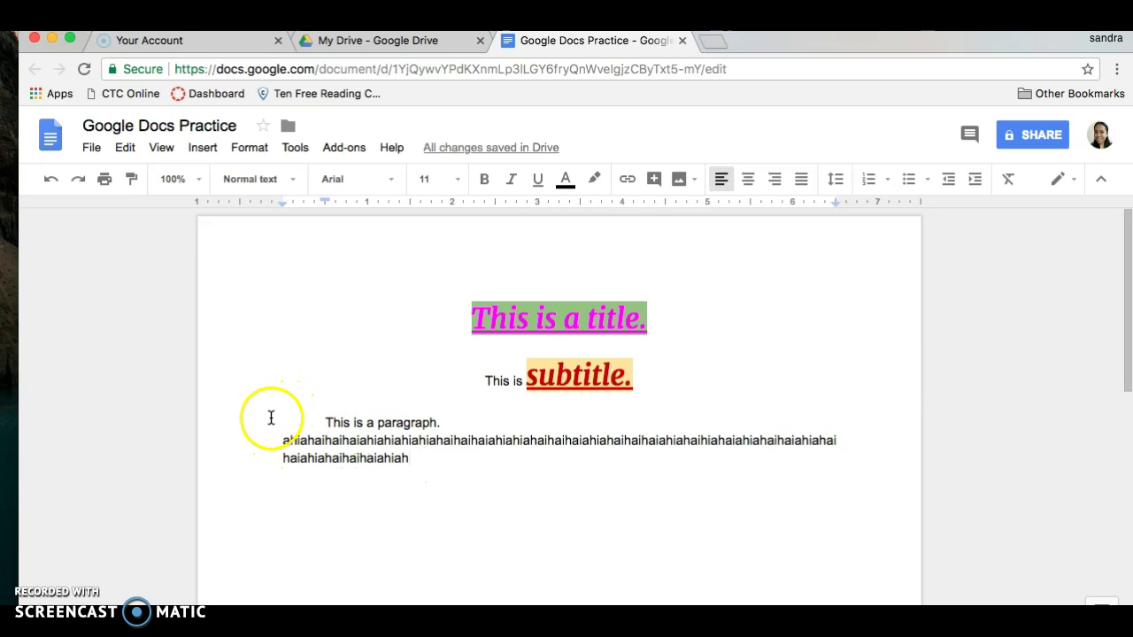
left_click_drag(408, 457, 287, 440)
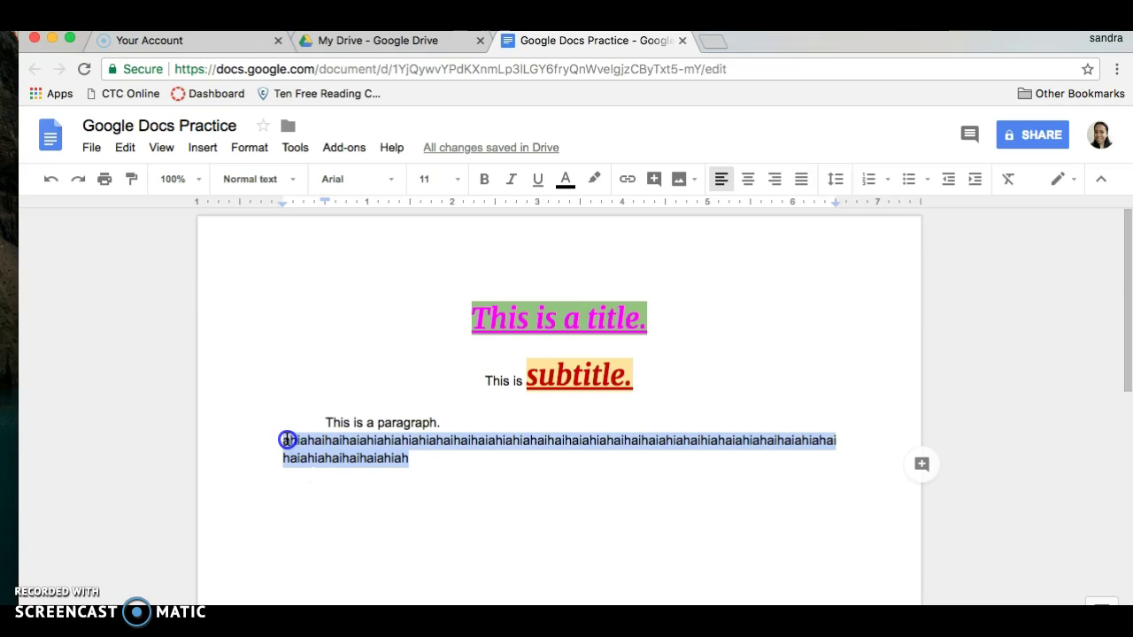
key("BackSpace")
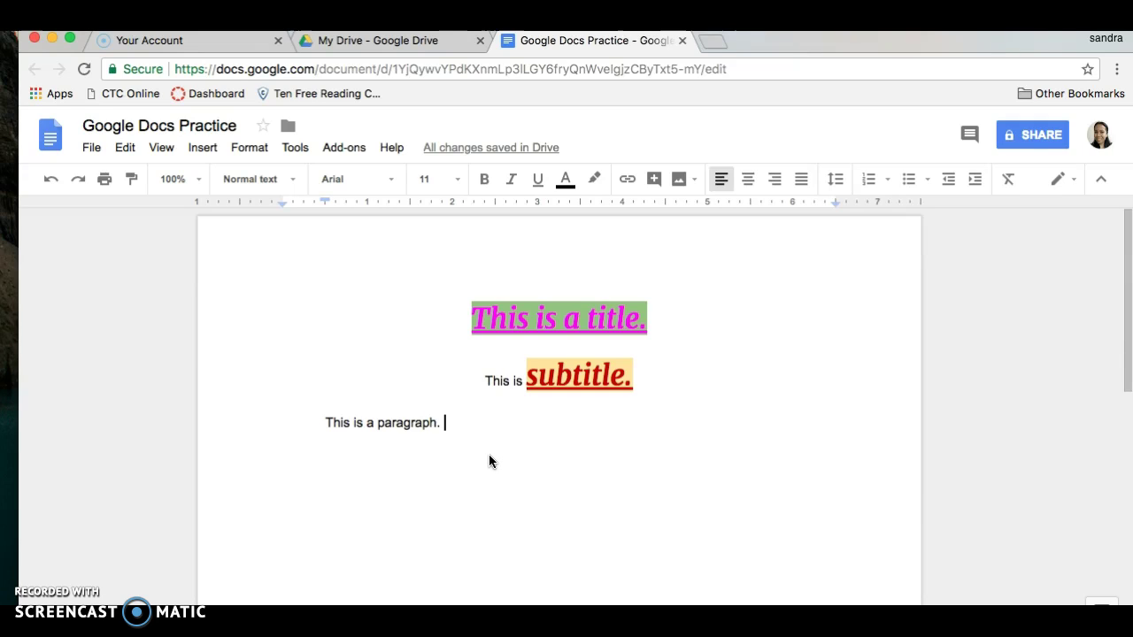
Add blank lines below the paragraph and search the web for "Dog" images to insert there.
key("Return")
key("Return")
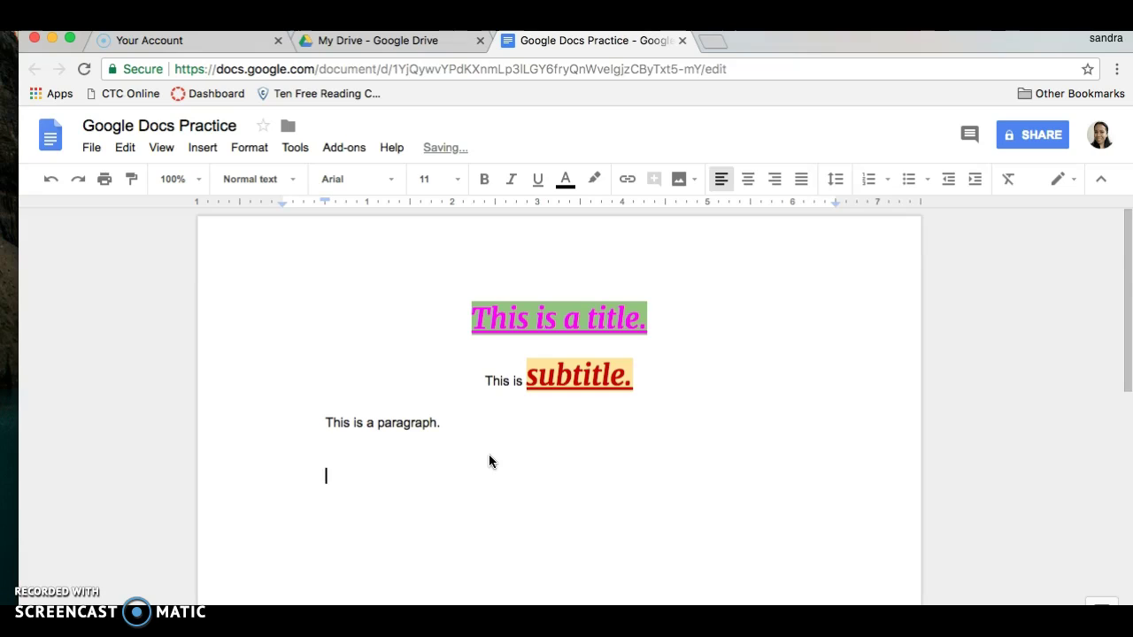
left_click(206, 149)
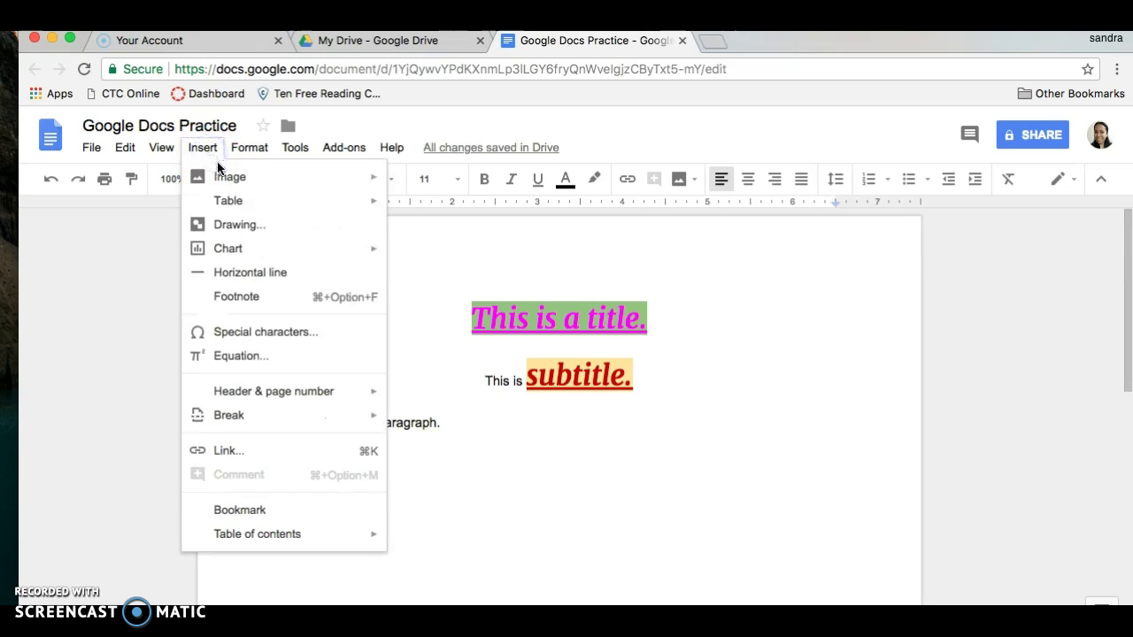
mouse_move(224, 180)
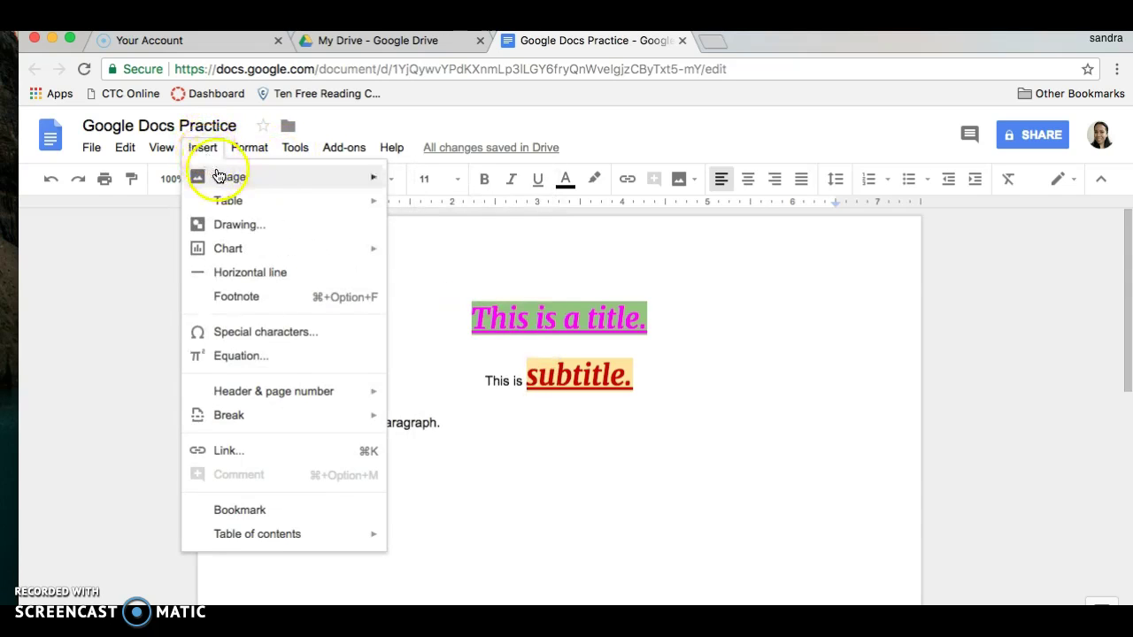
mouse_move(314, 176)
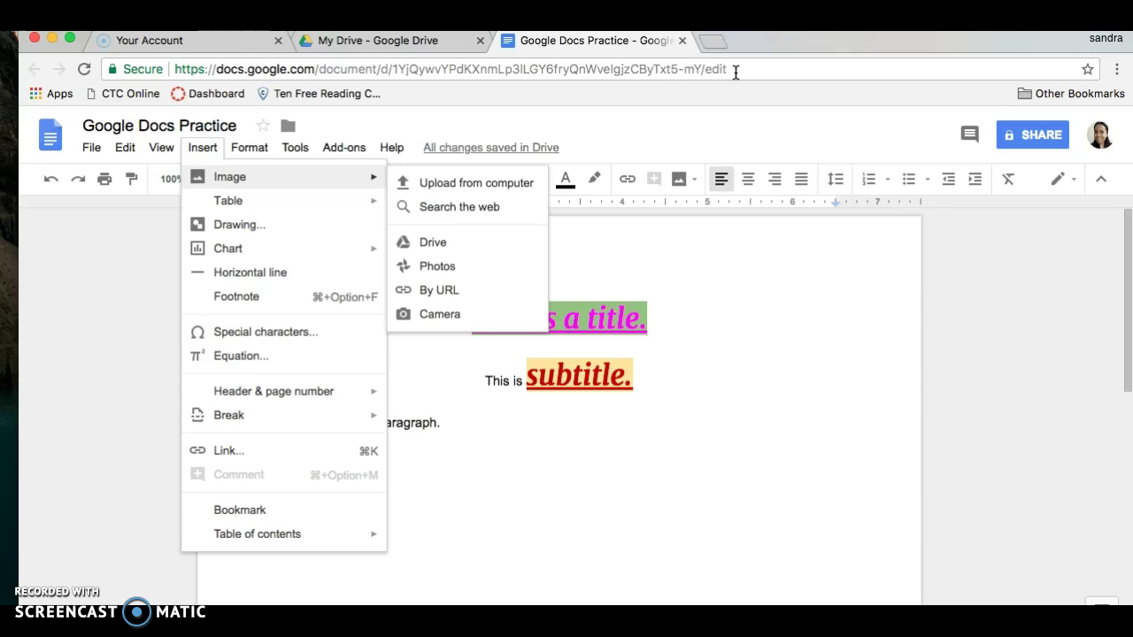
left_click(470, 319)
left_click(487, 208)
left_click(820, 134)
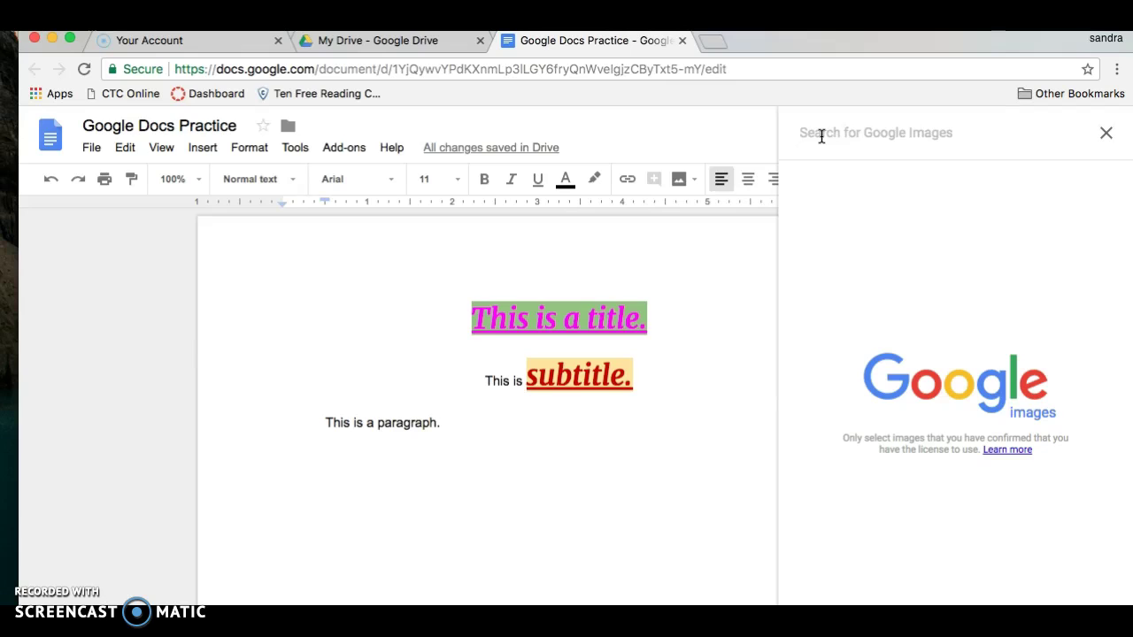
type("Dog")
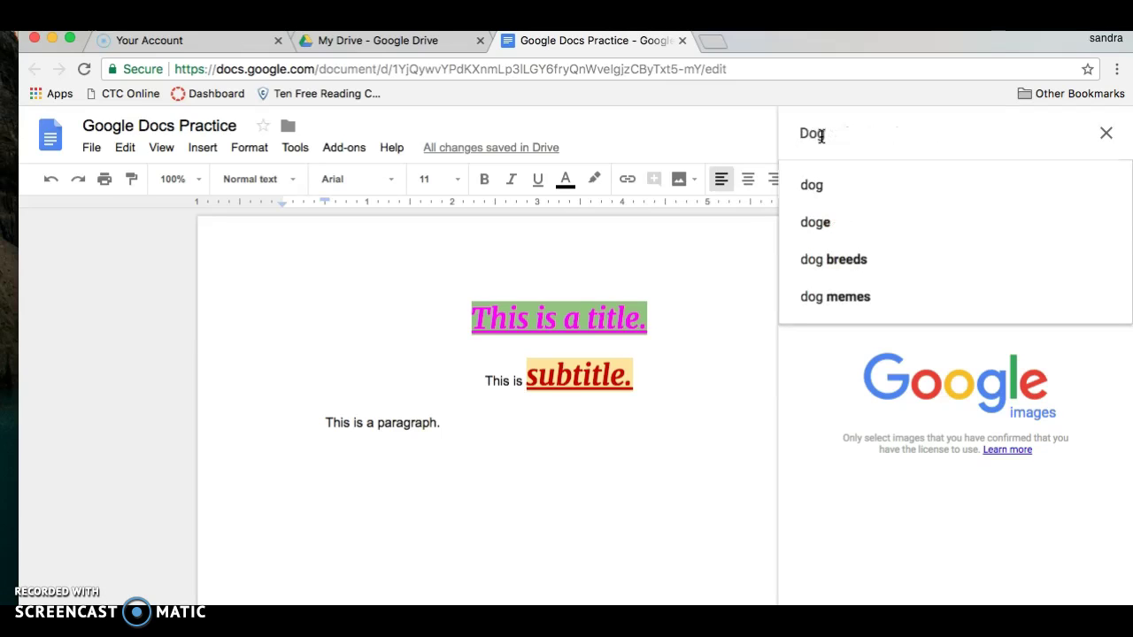
key("Return")
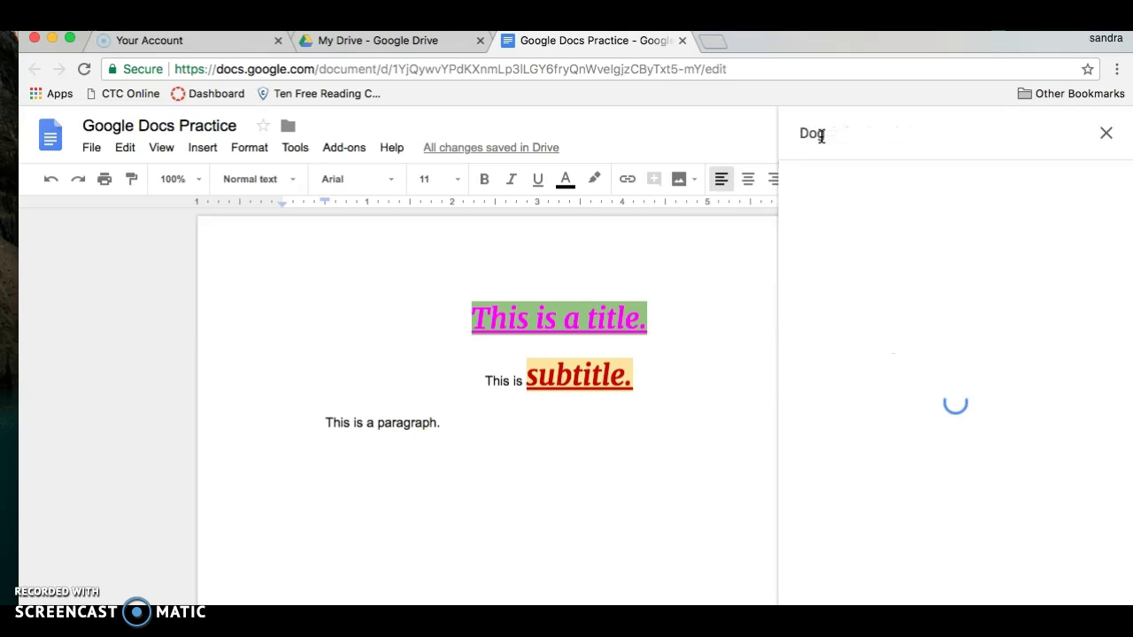
Find the picture of the dog with glasses behind a laptop among the results and insert it into the document.
left_click(915, 242)
left_click(1089, 267)
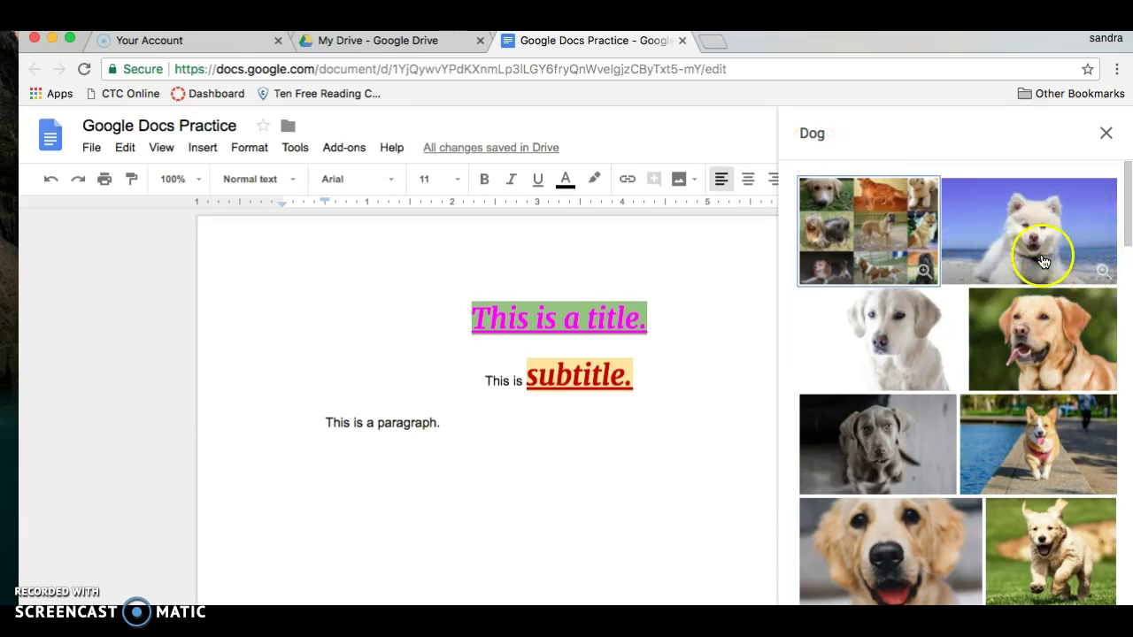
scroll(1039, 265, "down", 2)
scroll(1039, 266, "down", 10)
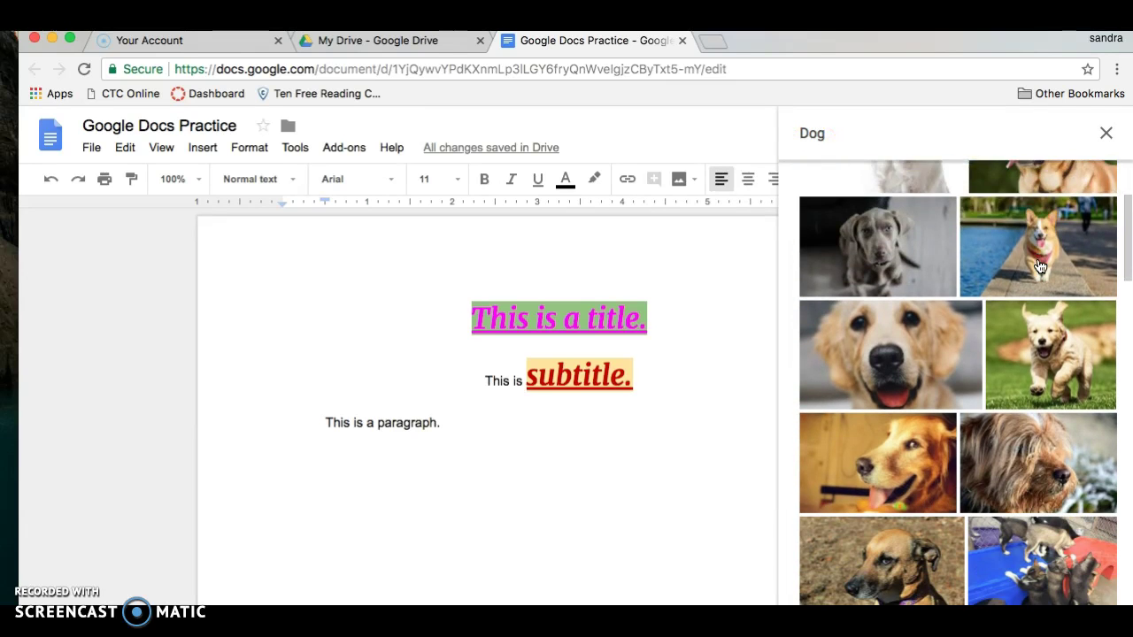
scroll(1040, 266, "down", 10)
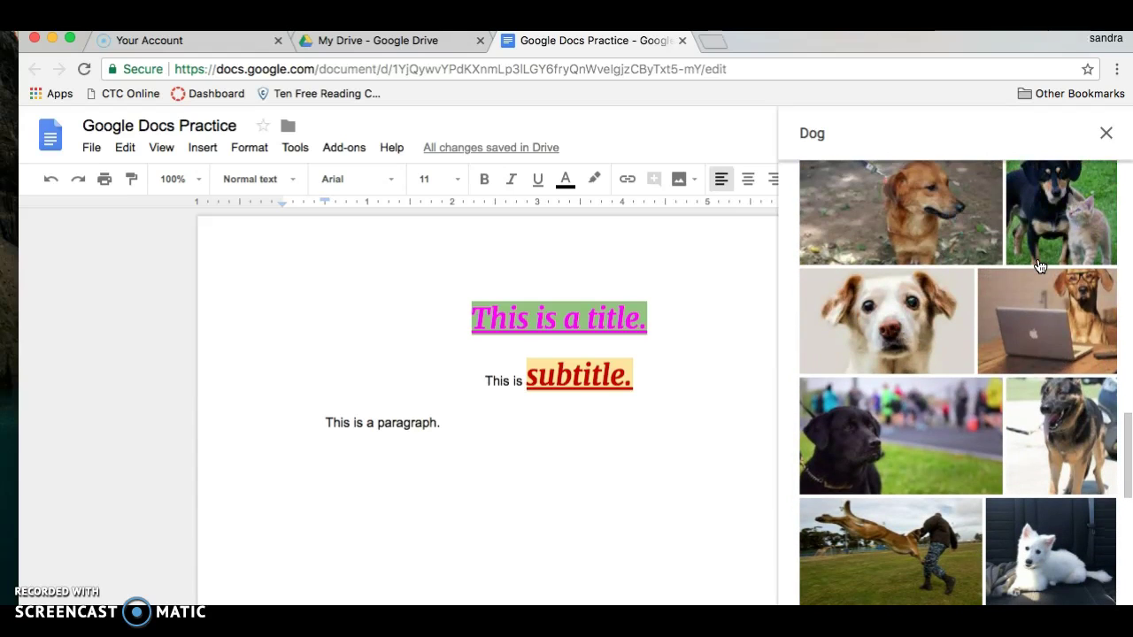
left_click(1010, 303)
left_click(1007, 303)
left_click(1006, 303)
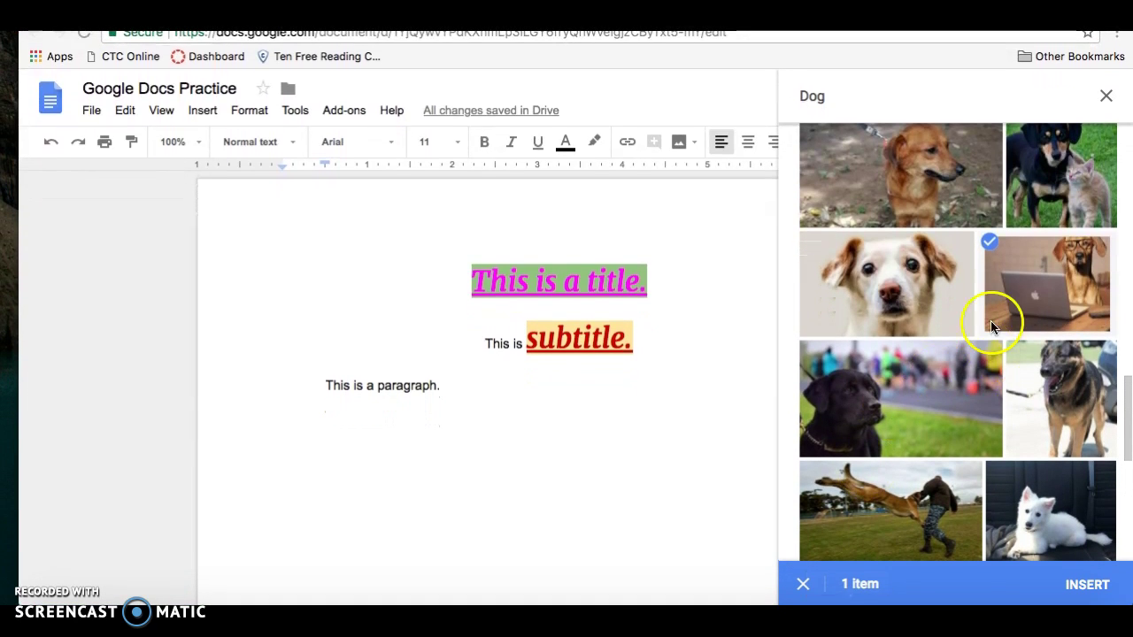
left_click(1061, 581)
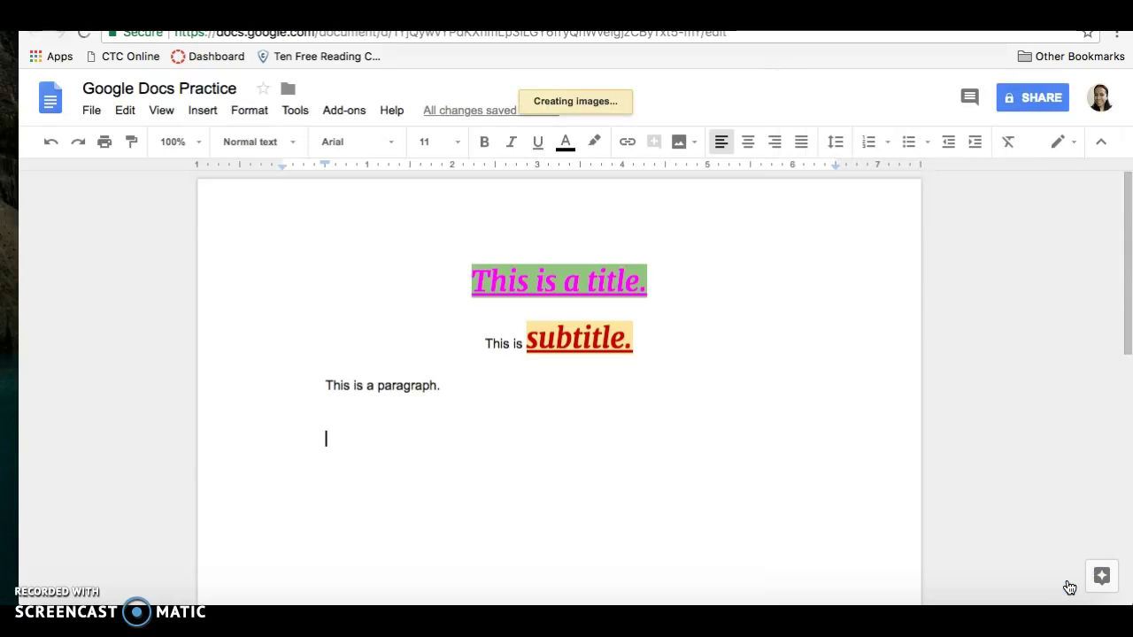
Shrink the inserted dog image proportionally from its lower corner to about 3 inches wide.
scroll(832, 537, "up", 1)
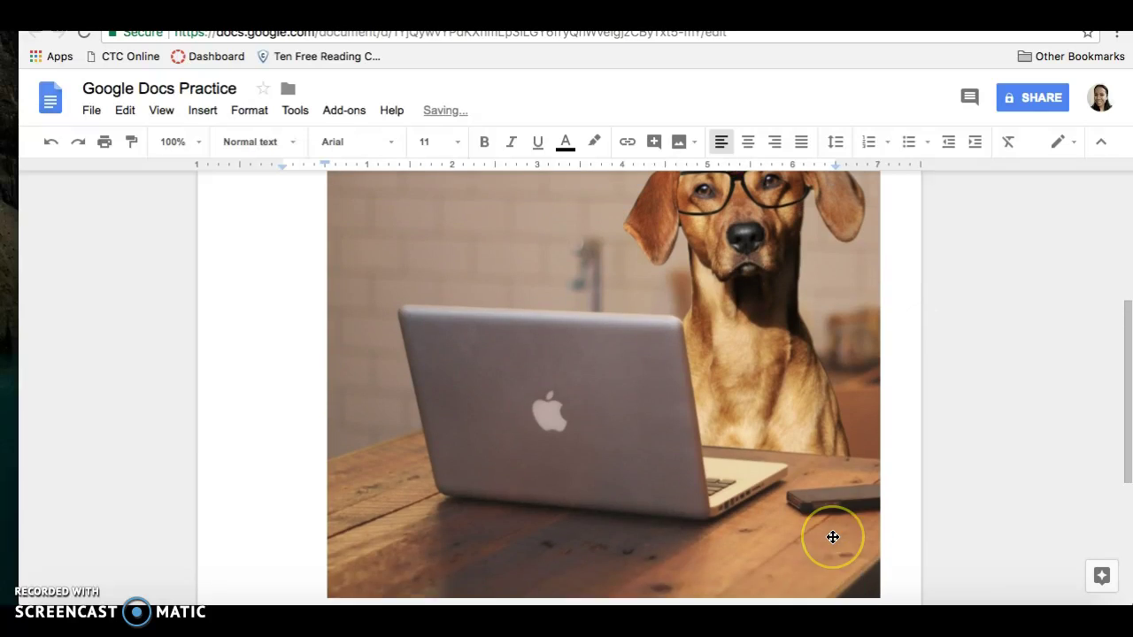
scroll(833, 537, "up", 3)
scroll(832, 537, "down", 5)
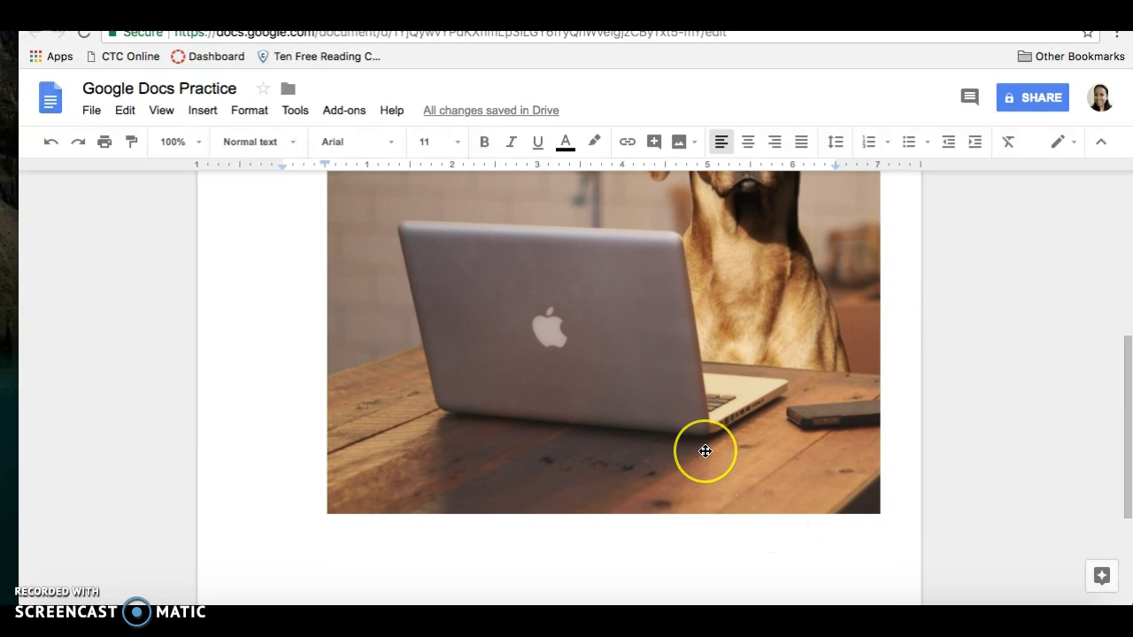
scroll(704, 451, "up", 3)
scroll(704, 451, "down", 2)
left_click(690, 402)
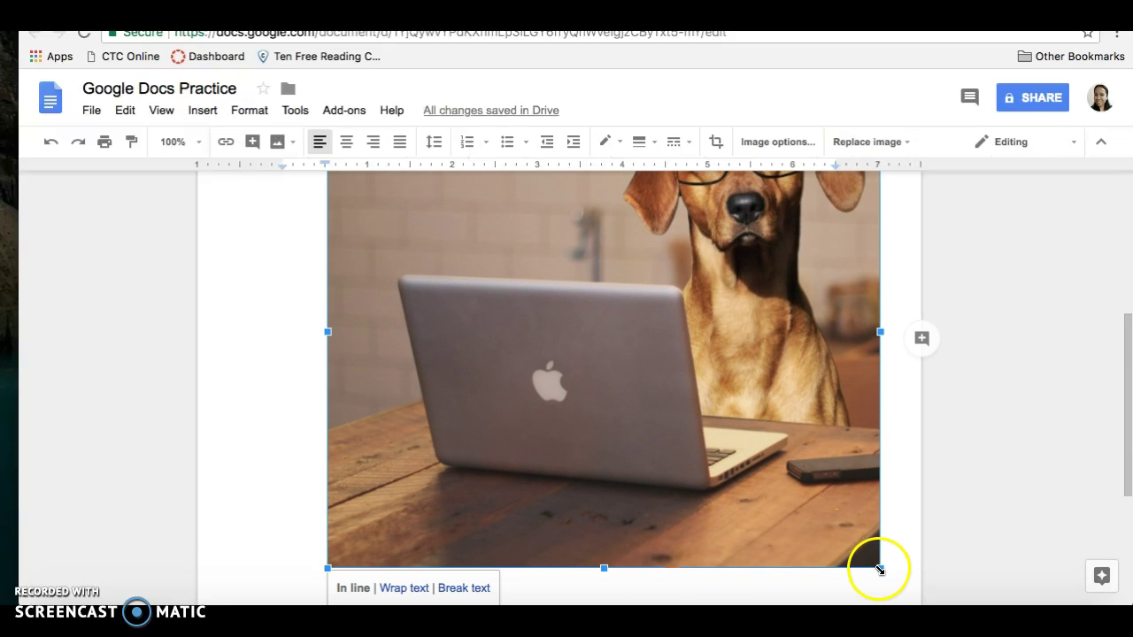
scroll(879, 569, "up", 4)
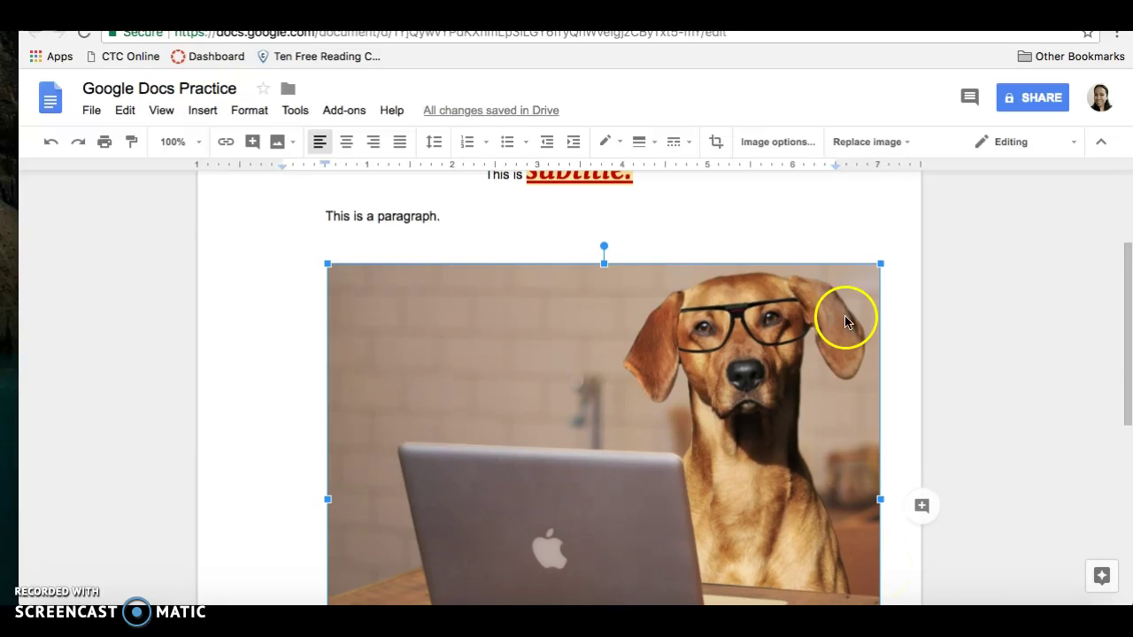
scroll(871, 512, "down", 4)
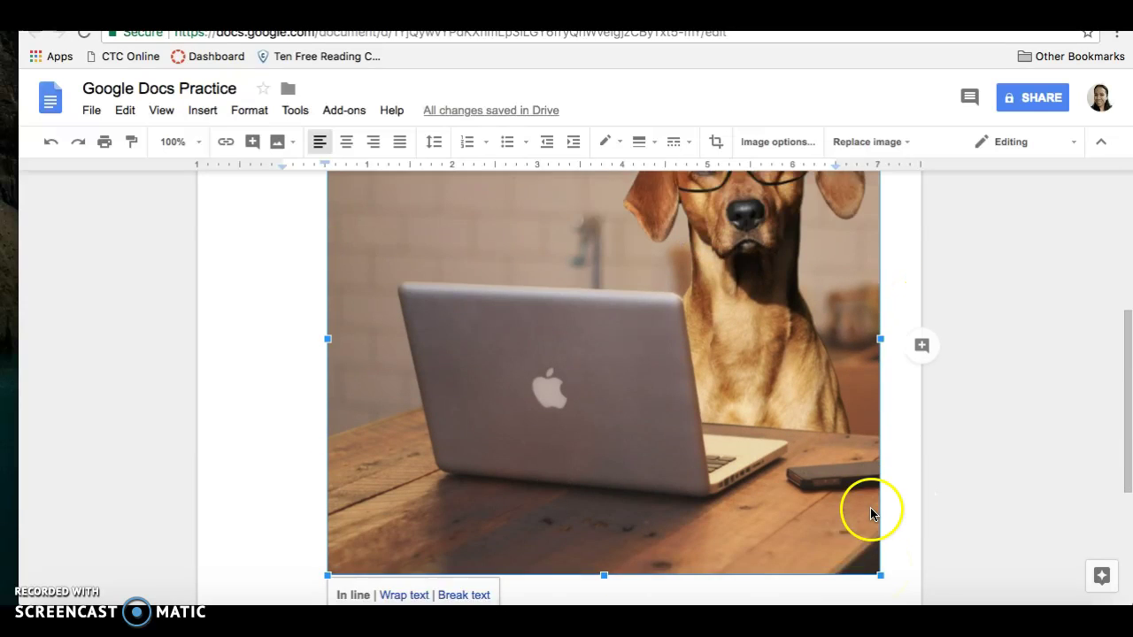
scroll(870, 512, "down", 1)
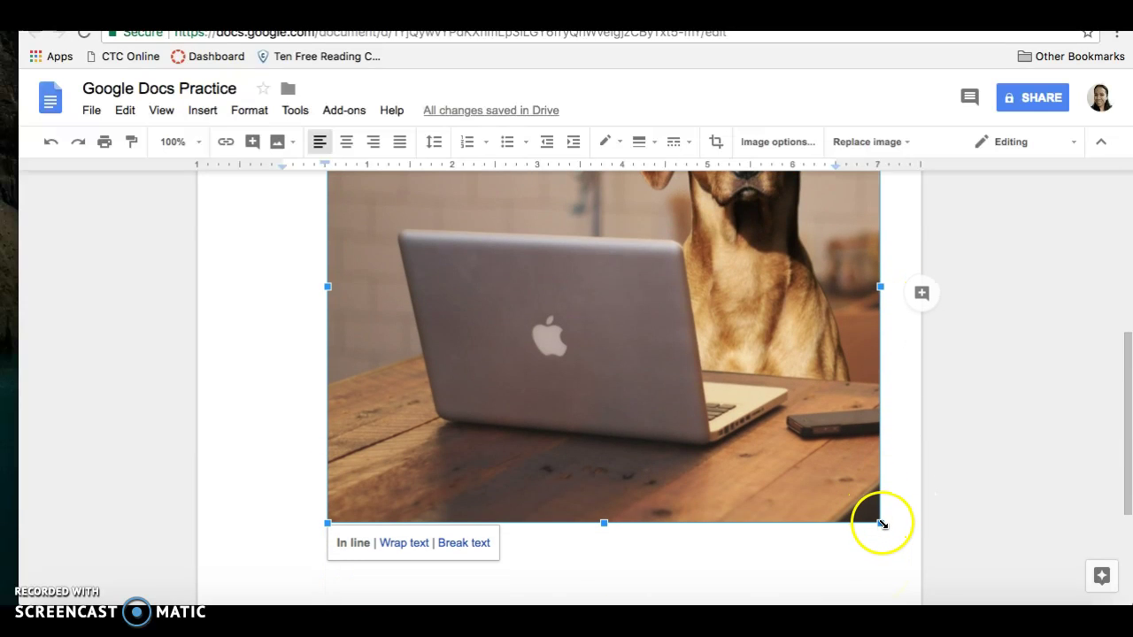
left_click_drag(880, 524, 594, 273)
scroll(595, 277, "up", 5)
scroll(593, 277, "up", 2)
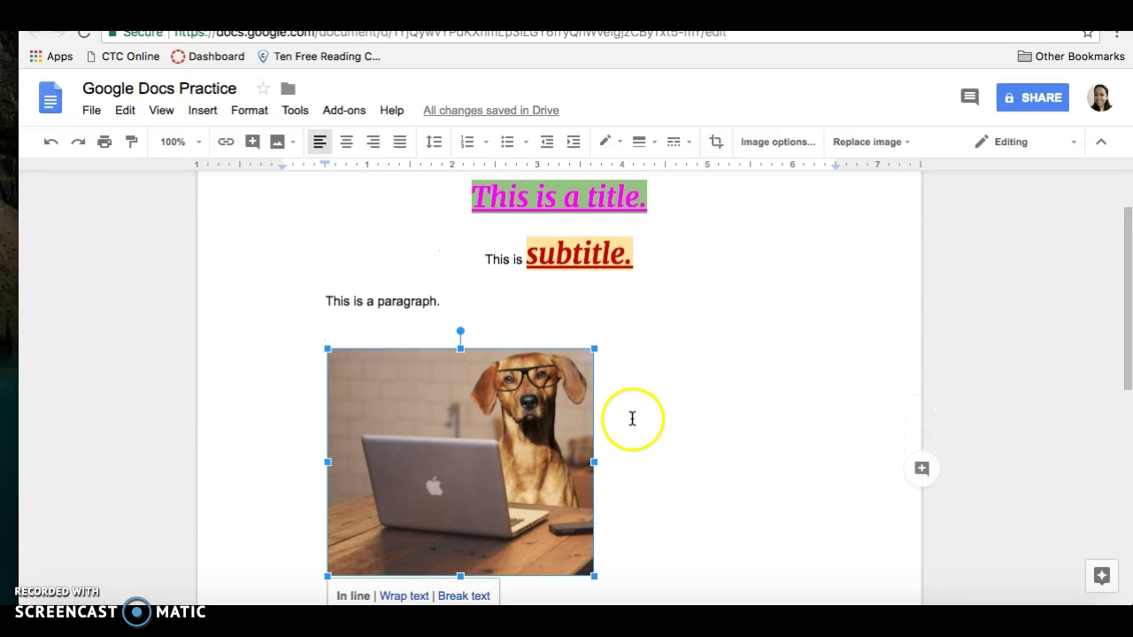
Try narrowing only the width of the dog image to about 1.4 inches, and undo that resize.
left_click_drag(595, 461, 443, 462)
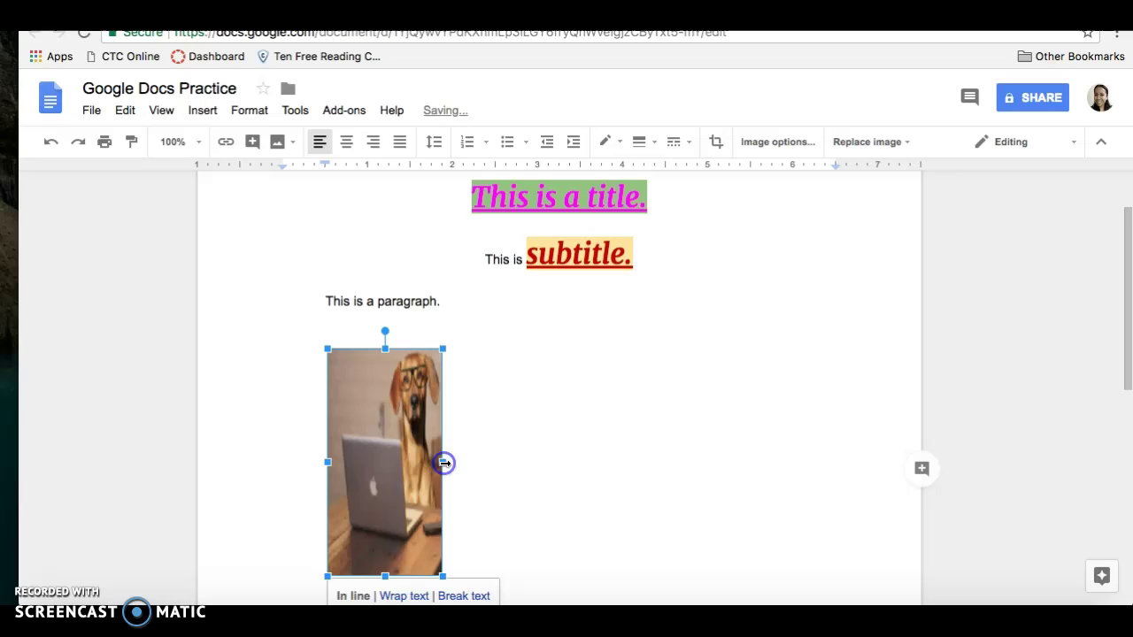
left_click(52, 144)
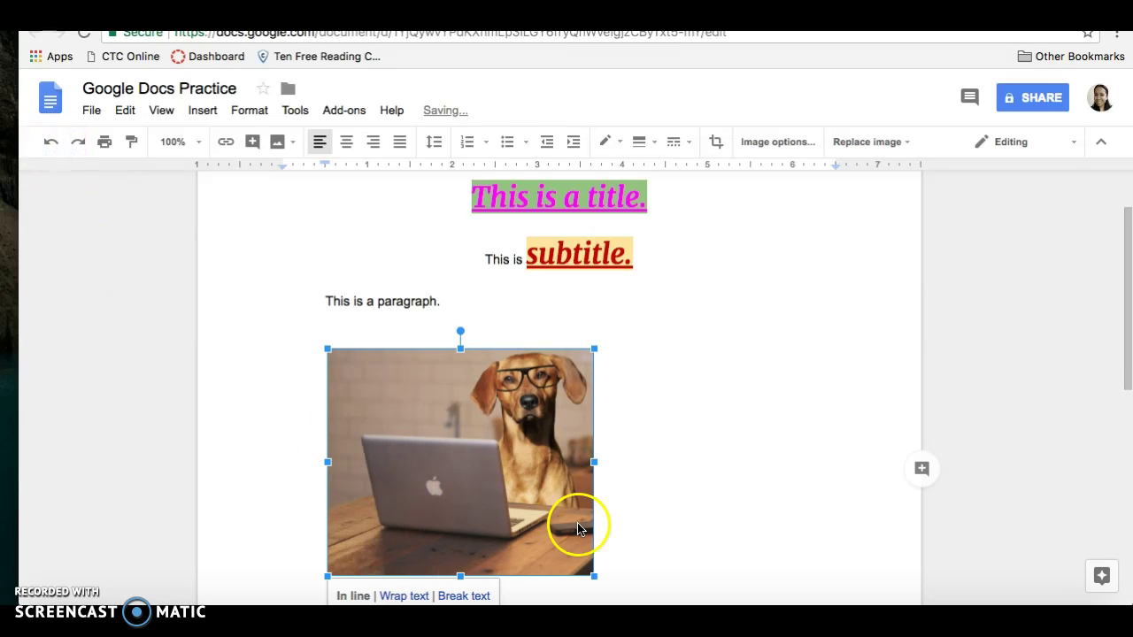
Centre the dog image on its line and deselect it.
left_click(348, 152)
left_click(809, 539)
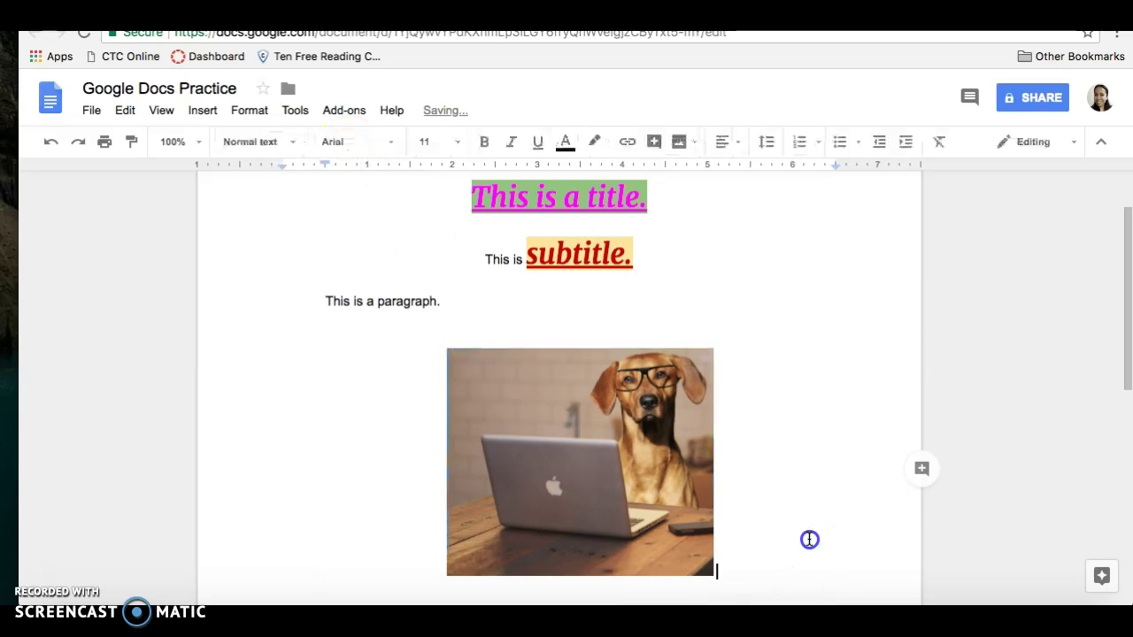
scroll(794, 521, "down", 1)
scroll(794, 521, "up", 2)
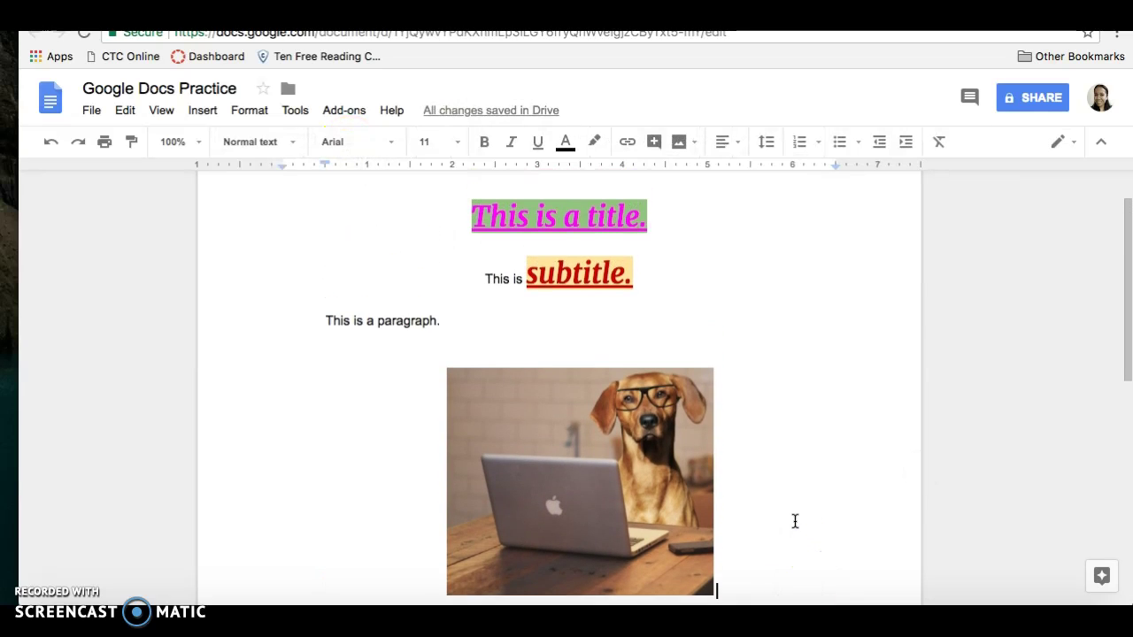